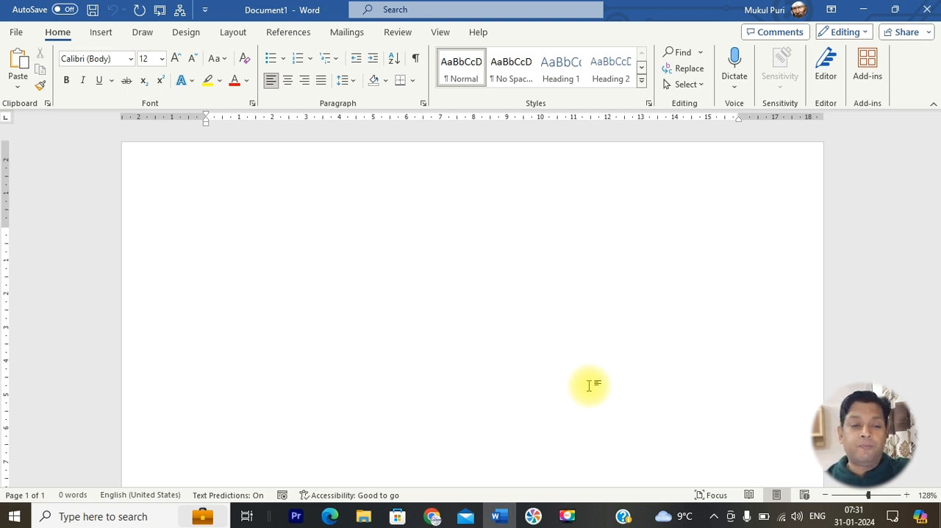
Check the blank page in the print preview, and examine its margins on the rulers down to the page's lower edge
key("ctrl+p")
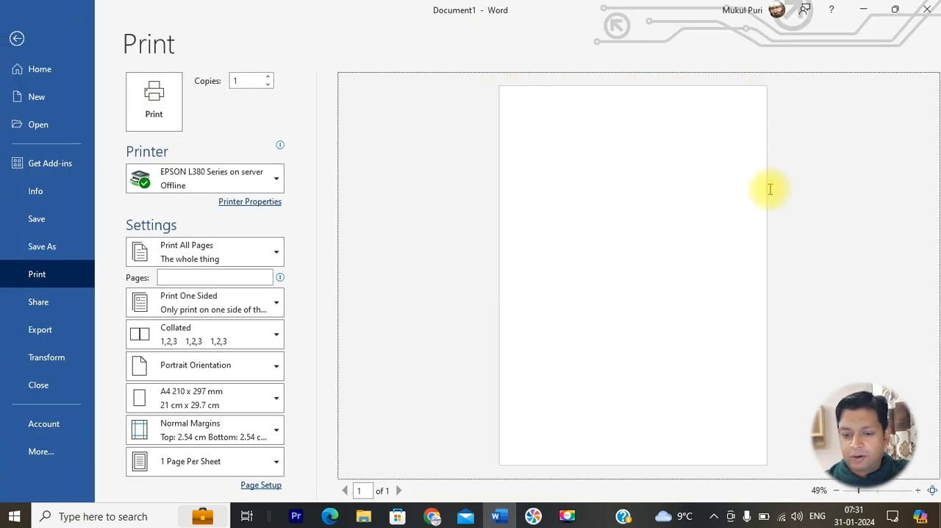
left_click(16, 38)
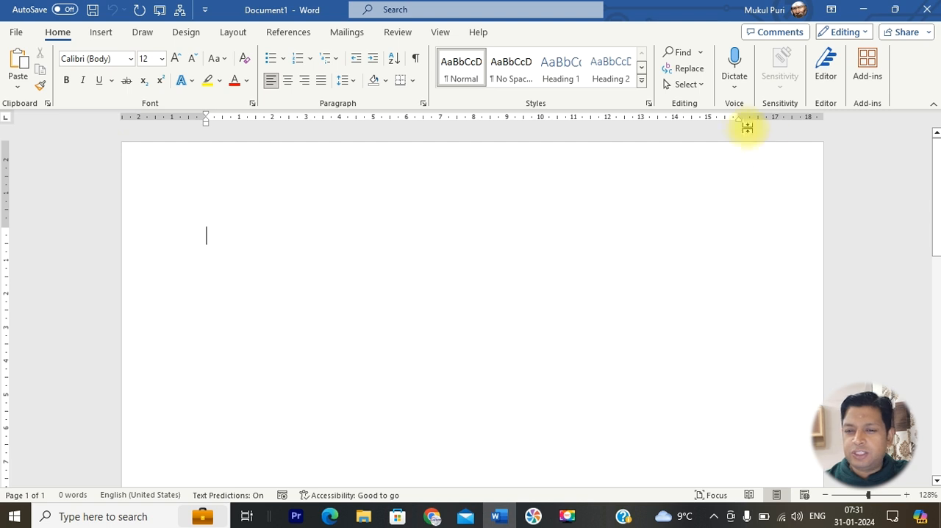
scroll(303, 378, "down", 10)
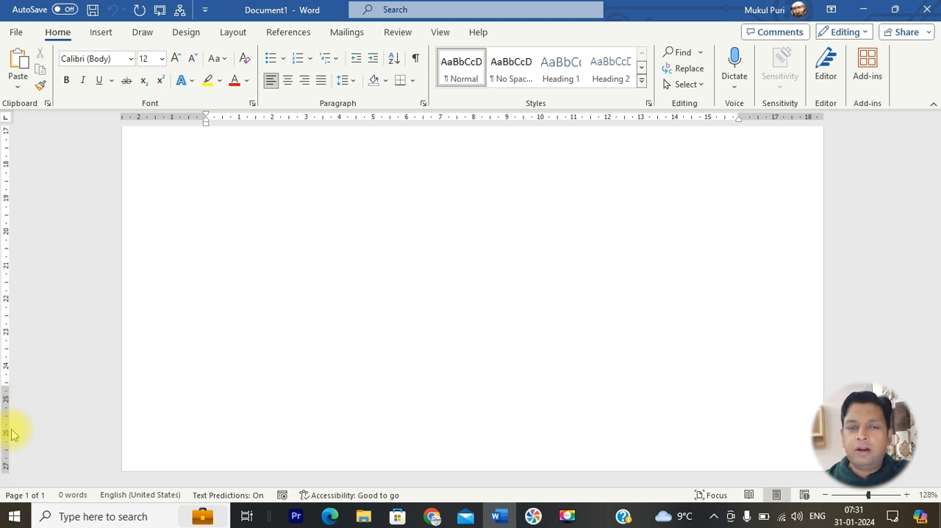
scroll(309, 374, "up", 10)
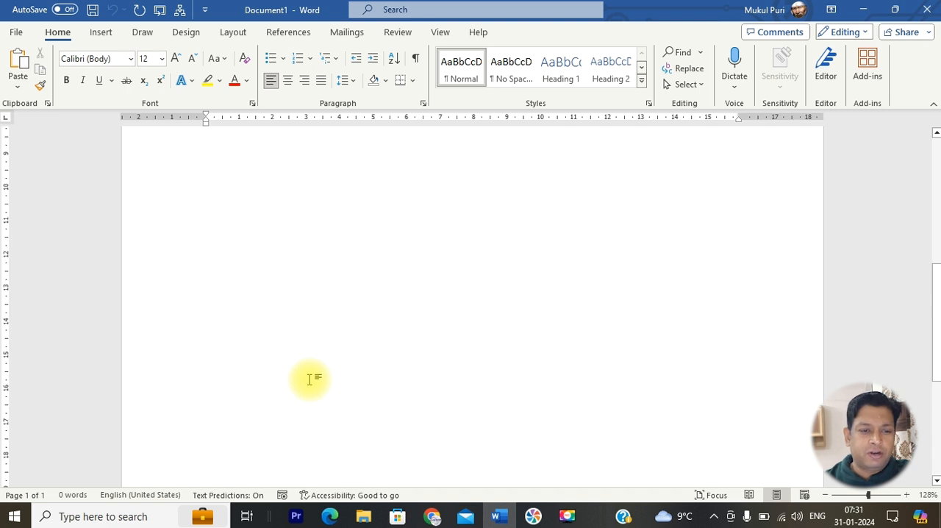
Enter custom page margins of 0 for the top, left, bottom and right sides of the whole document
left_click(234, 35)
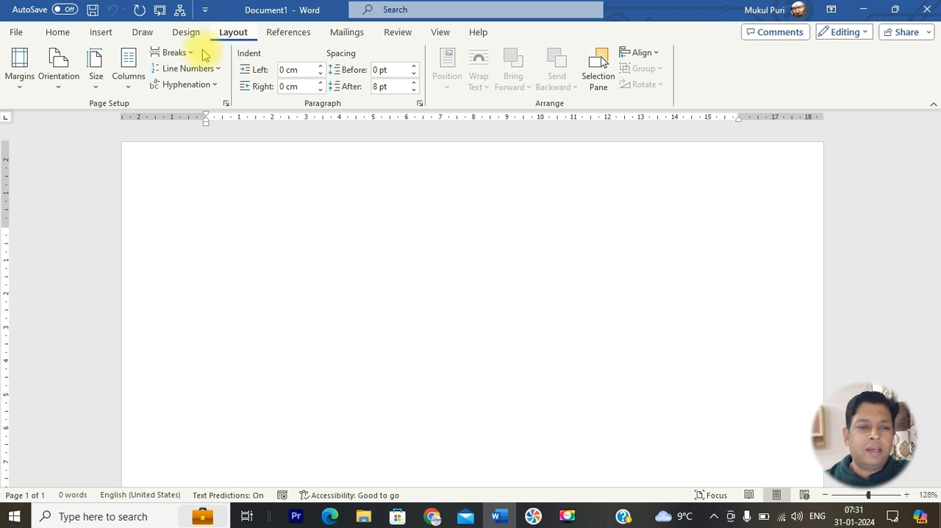
left_click(16, 87)
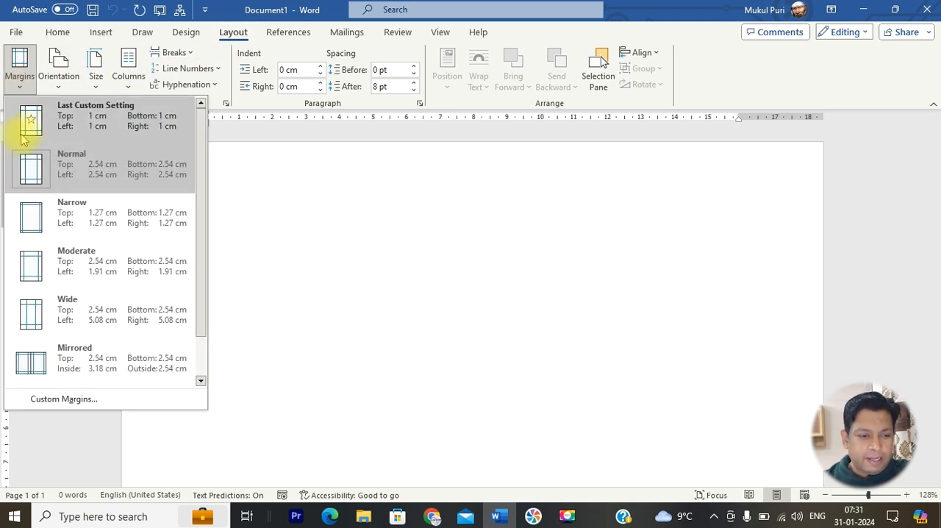
left_click(62, 399)
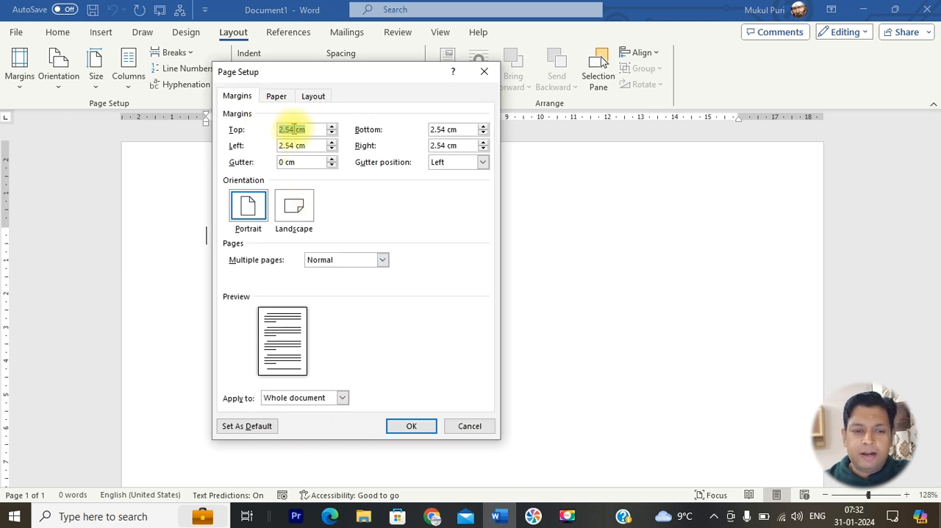
type("0")
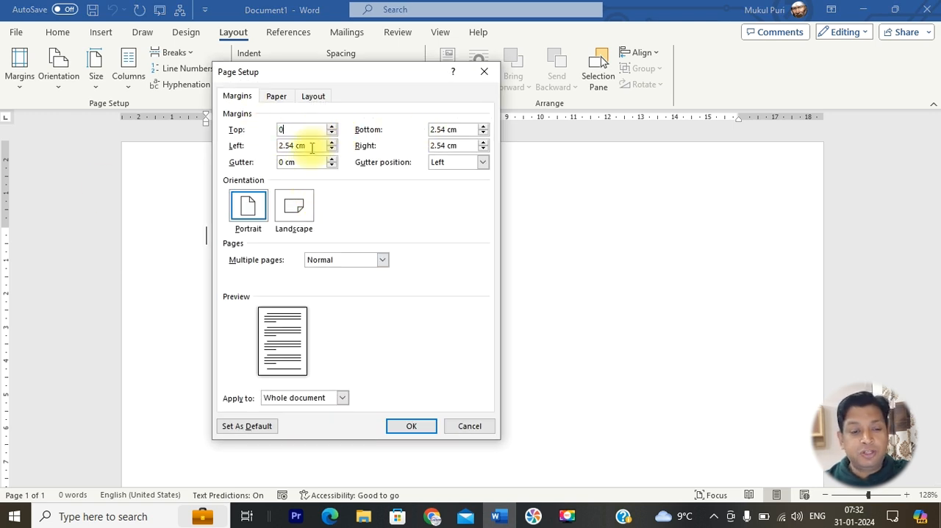
double_click(308, 145)
type("0")
double_click(467, 130)
type("0")
double_click(452, 146)
type("0")
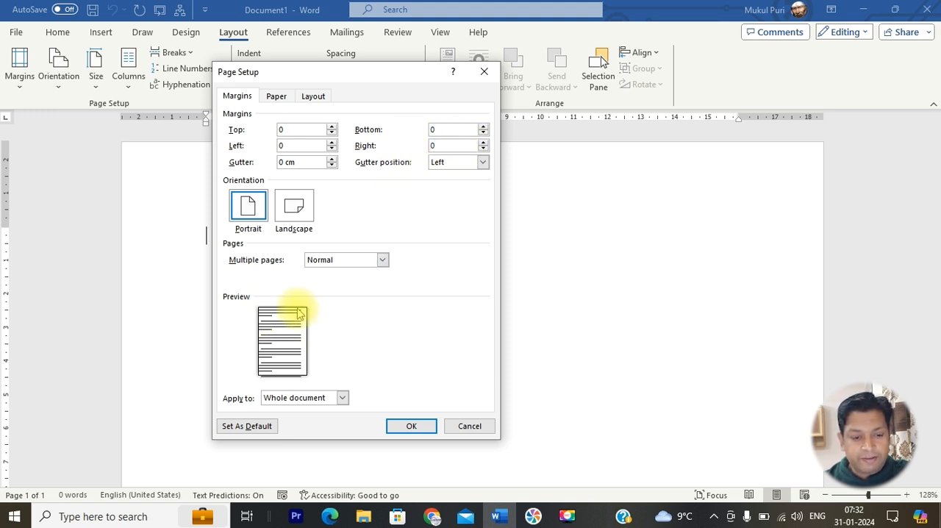
left_click(454, 130)
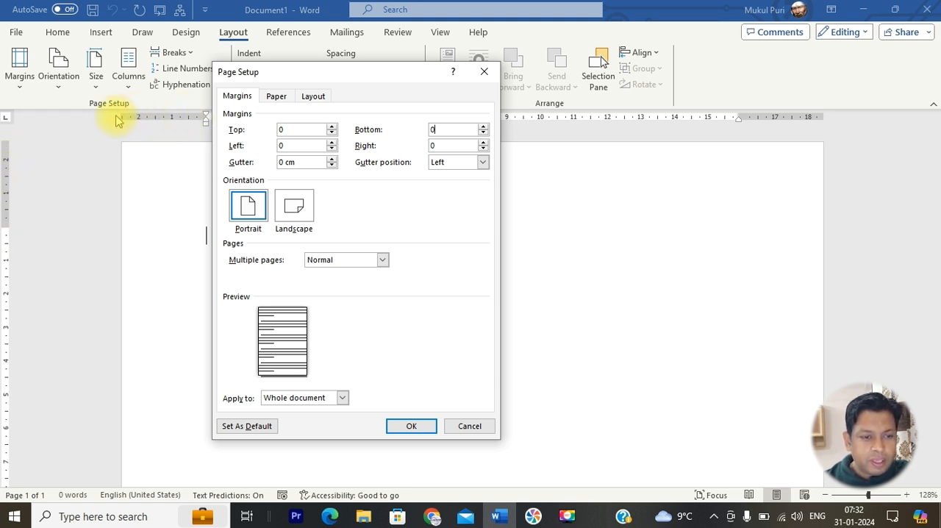
Apply the custom margins and let the program fix them to the printable area of the page
left_click(412, 432)
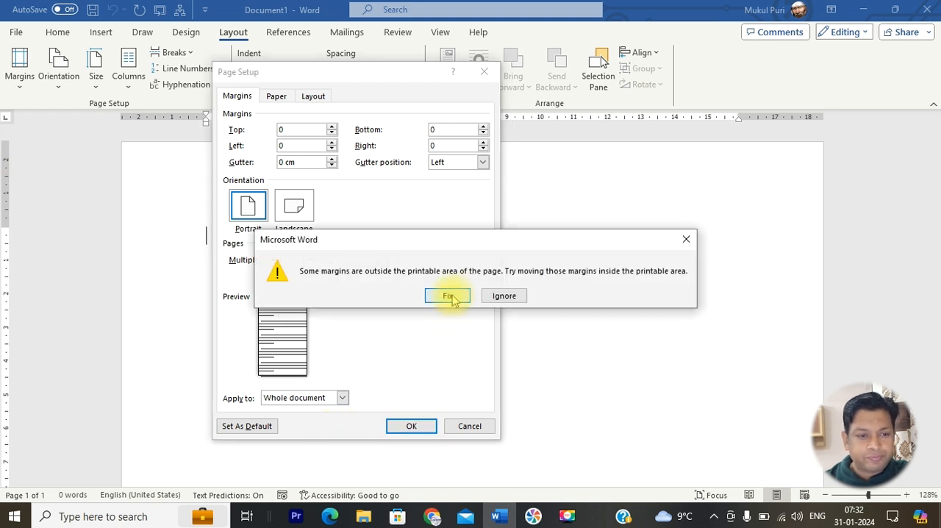
left_click(450, 295)
left_click(432, 415)
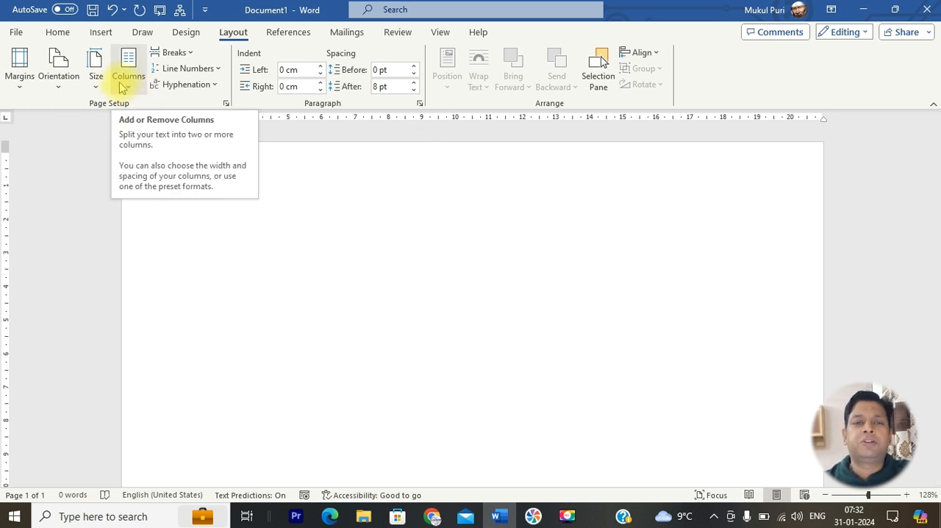
Try ruling the page by drawing a straight horizontal line about 21.1 cm long near the page's upper edge and placing a duplicate below it
left_click(101, 33)
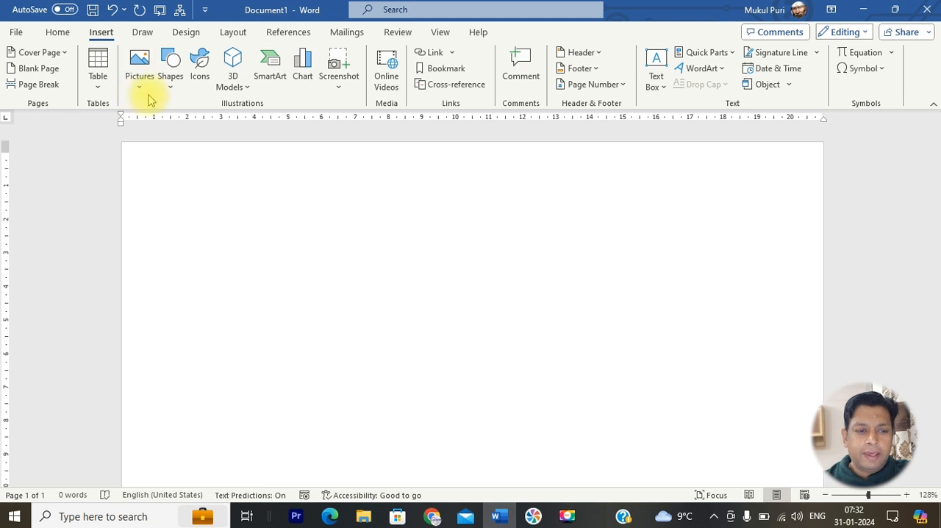
left_click(173, 85)
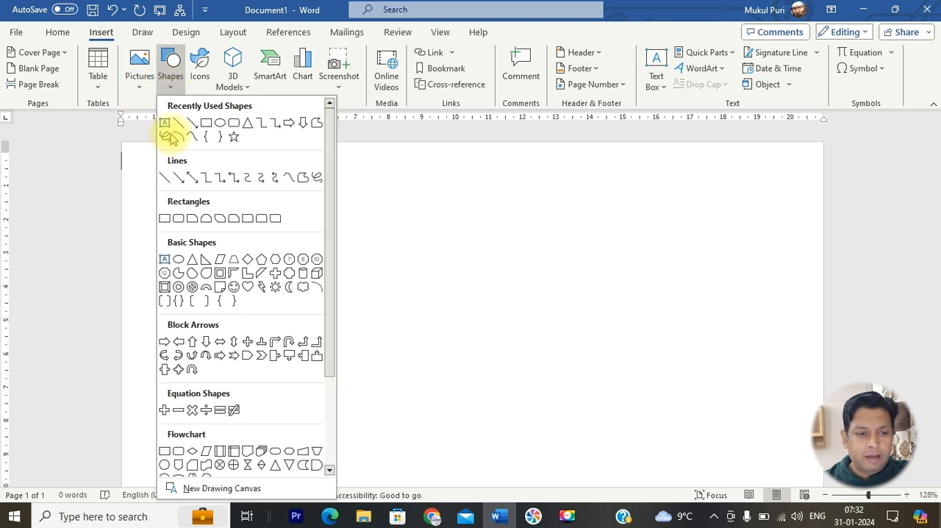
left_click(163, 177)
mouse_move(122, 185)
left_mouse_down()
mouse_move(800, 193)
mouse_move(824, 185)
left_mouse_up()
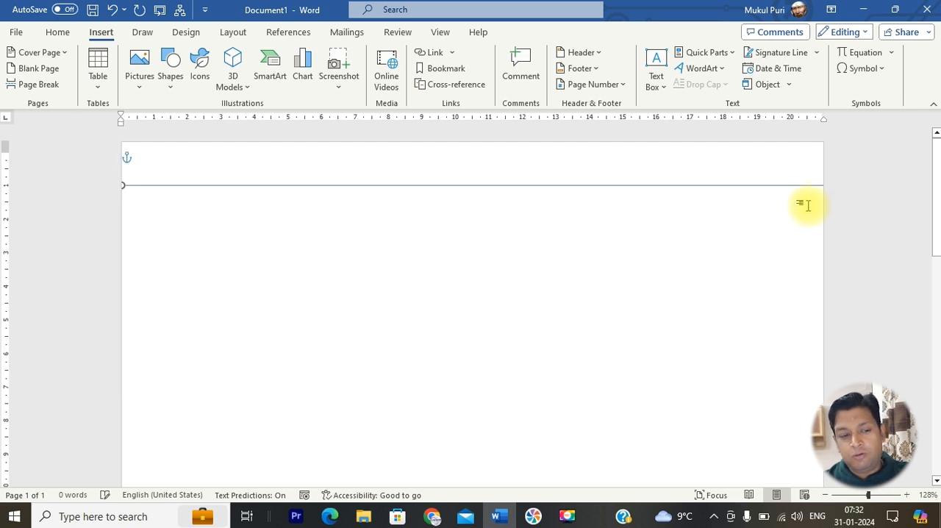
key("ctrl+d")
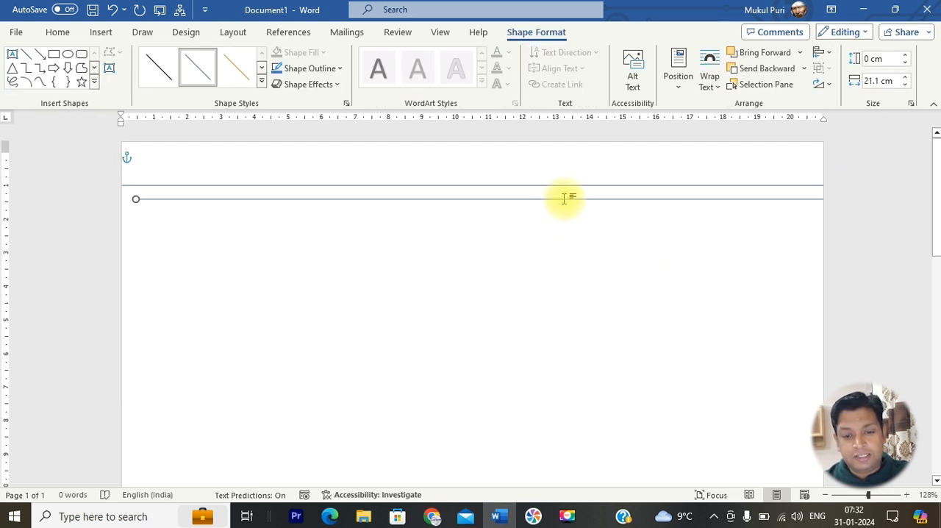
left_click_drag(562, 203, 544, 222)
Undo the drawn line and its duplicate so the page is blank again
key("ctrl+z")
key("ctrl+z")
key("ctrl+z")
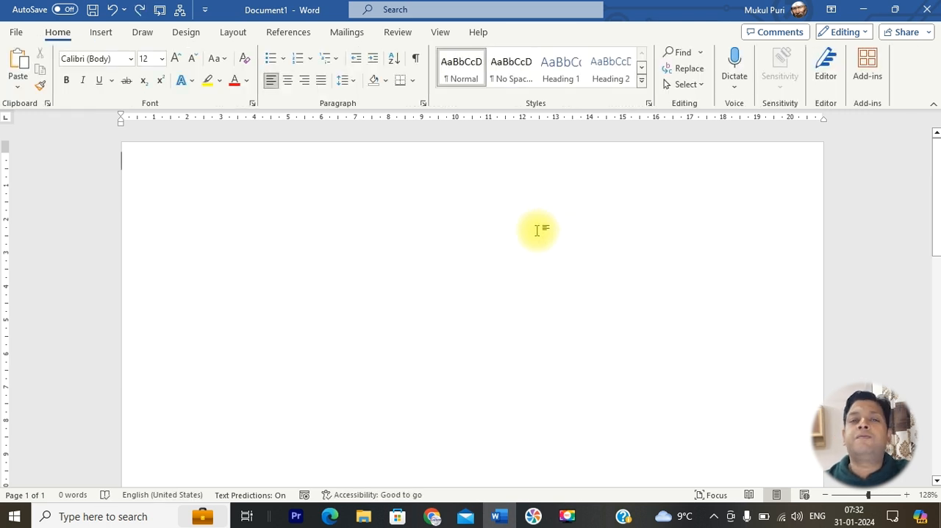
Insert a table with one column and seven rows on the blank page
left_click(106, 34)
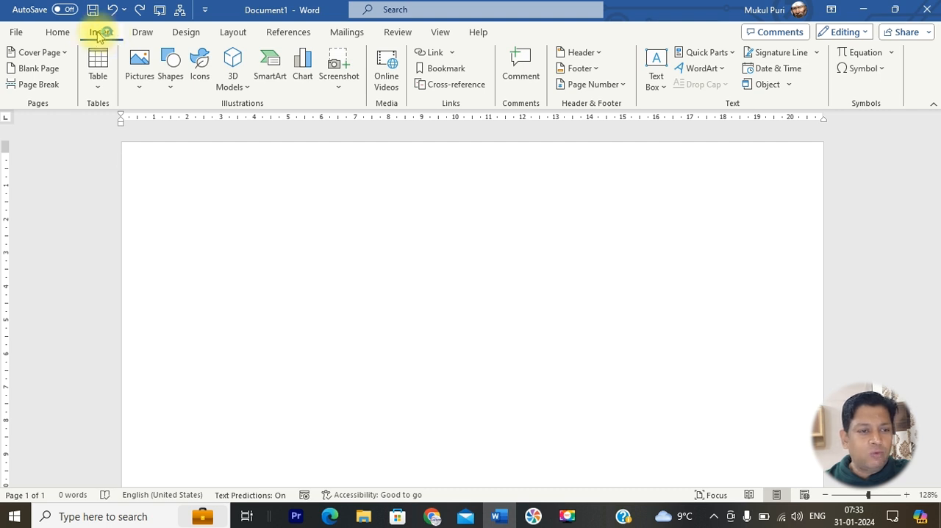
left_click(100, 90)
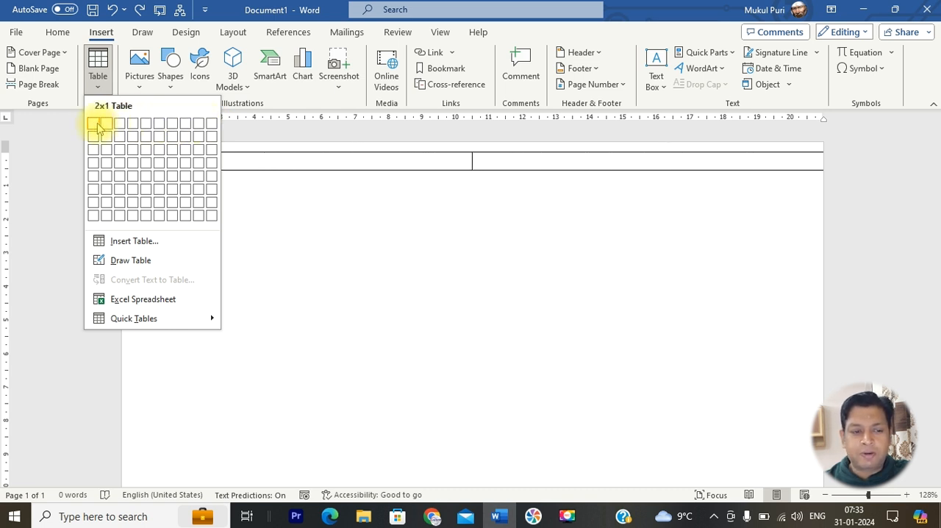
left_click(93, 202)
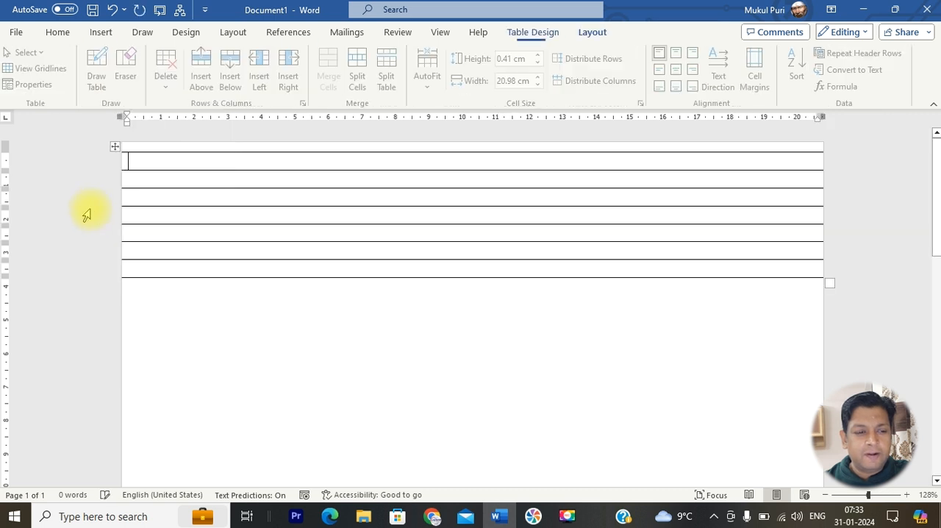
Move the table down the page, leaving about 2.5 cm of blank space above its first line
left_click(114, 162)
left_click_drag(114, 159, 115, 208)
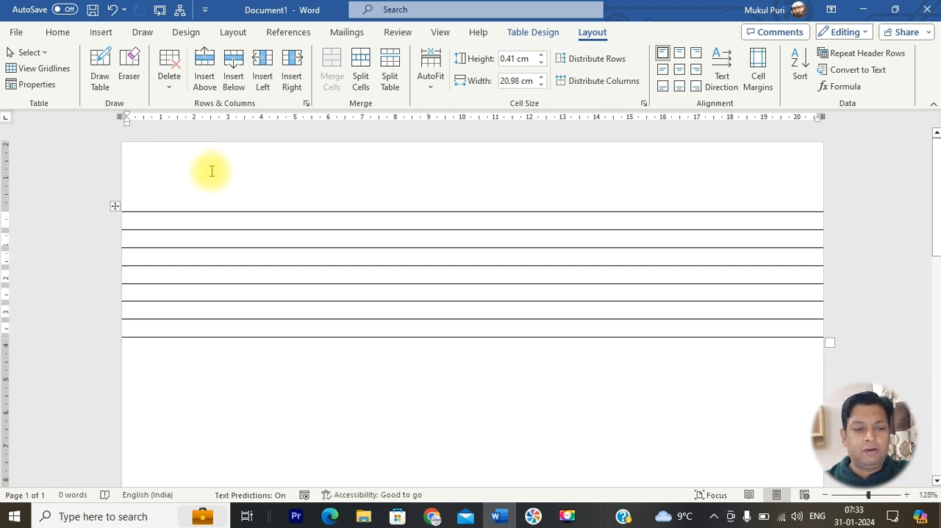
left_click_drag(117, 206, 116, 230)
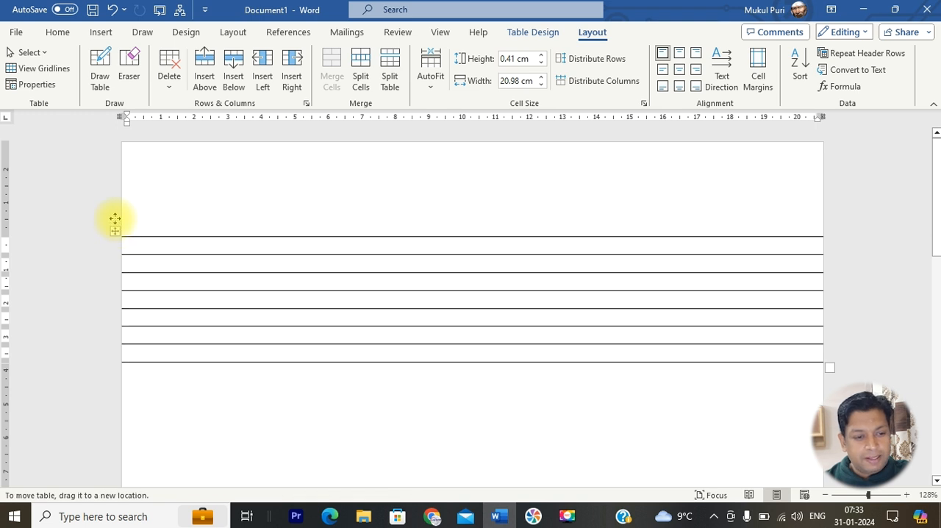
left_click(115, 219)
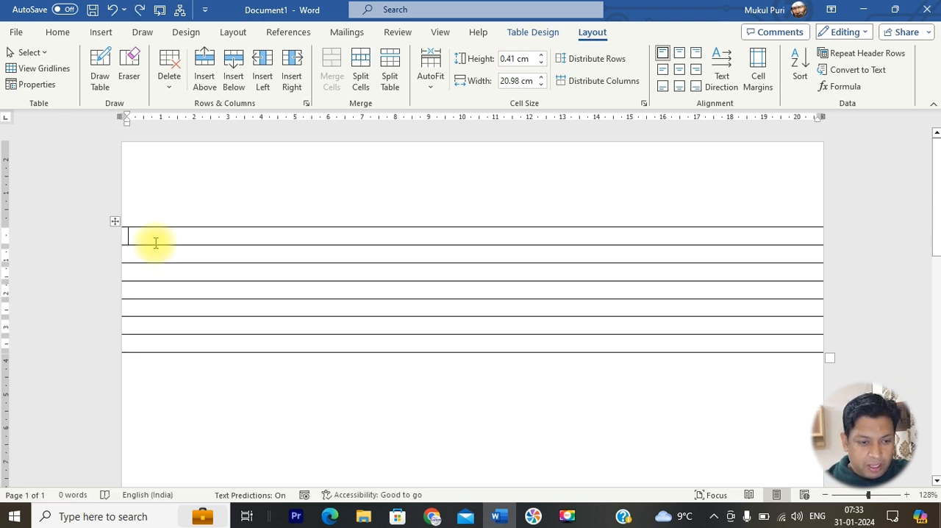
Select the whole table and set the height of all its rows to 0.8 cm
left_click(115, 221)
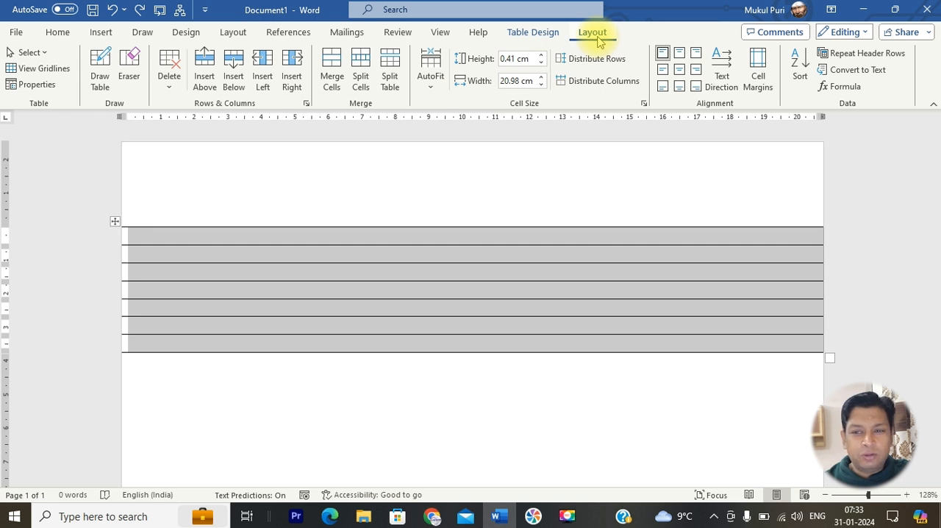
left_click(543, 57)
left_click(543, 56)
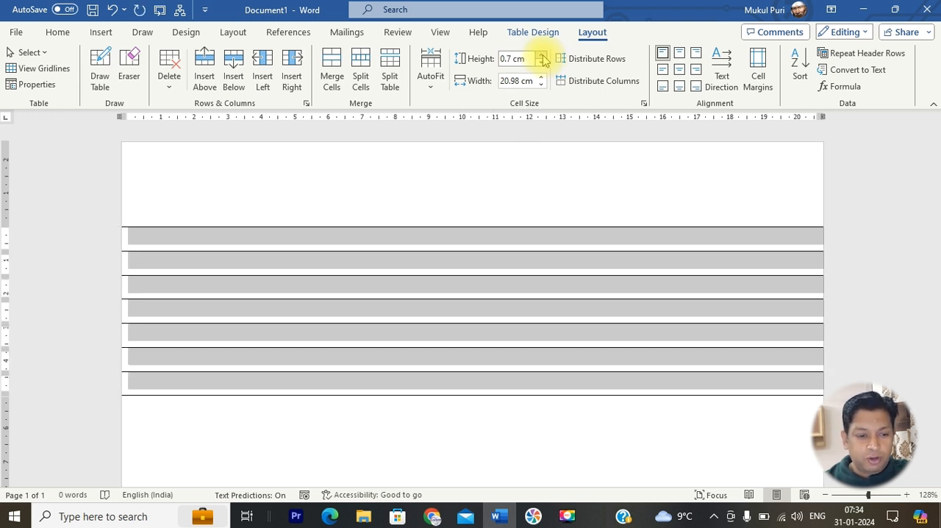
left_click(542, 56)
left_click(533, 189)
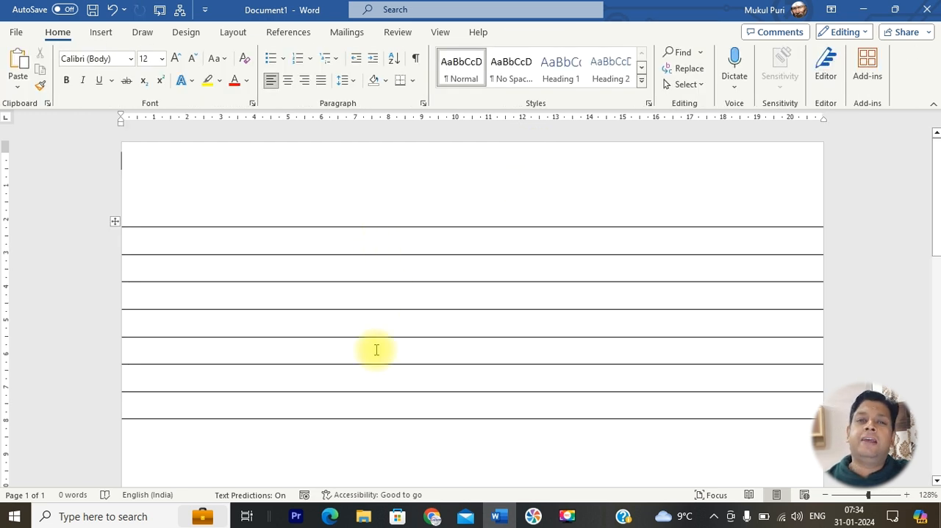
Try adding blank lines inside the table's last row, and undo them
left_click(571, 406)
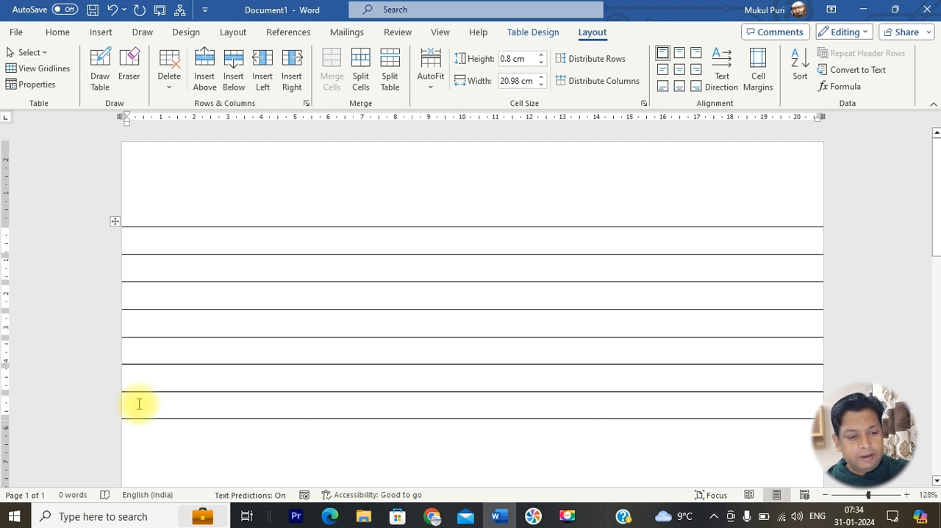
key("Return")
key("Return")
key("Return")
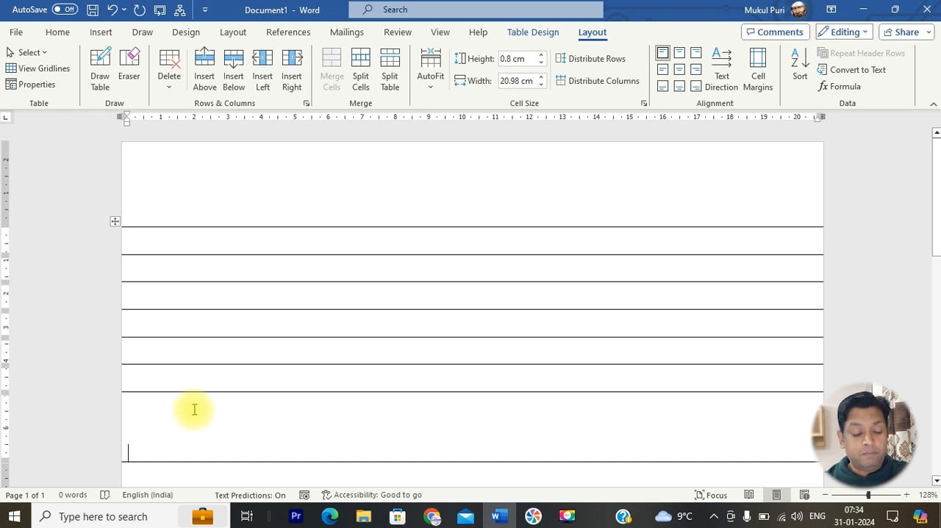
key("ctrl+z")
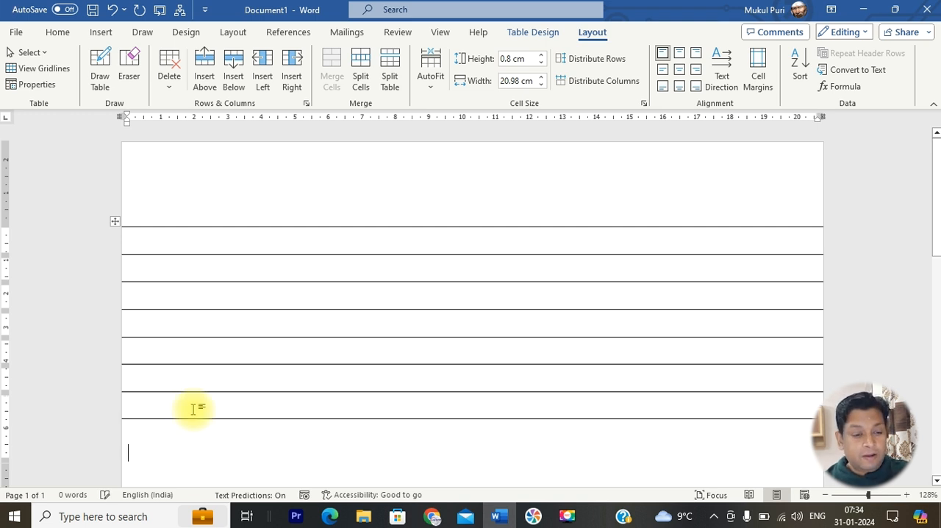
Append new rows one after another to the end of the table until it fills the first page and continues onto a second
key("Tab")
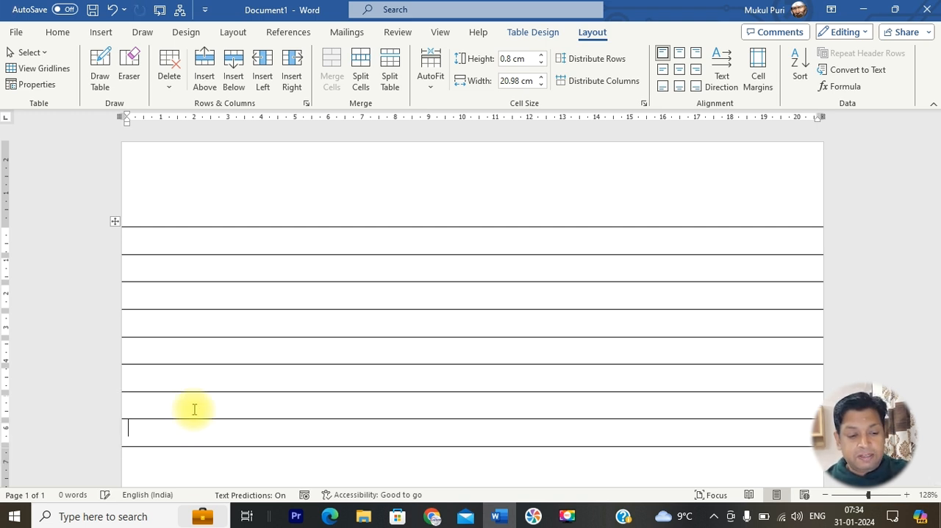
scroll(193, 410, "down", 3)
key("Tab")
key("Tab")
key("Tab")
key("Tab")
key("Tab")
key("Tab")
key("Tab")
scroll(193, 409, "down", 5)
key("Tab")
key("Tab")
key("Tab")
key("Tab")
key("Tab")
key("Tab")
key("Tab")
key("Tab")
key("Tab")
key("Tab")
key("Tab")
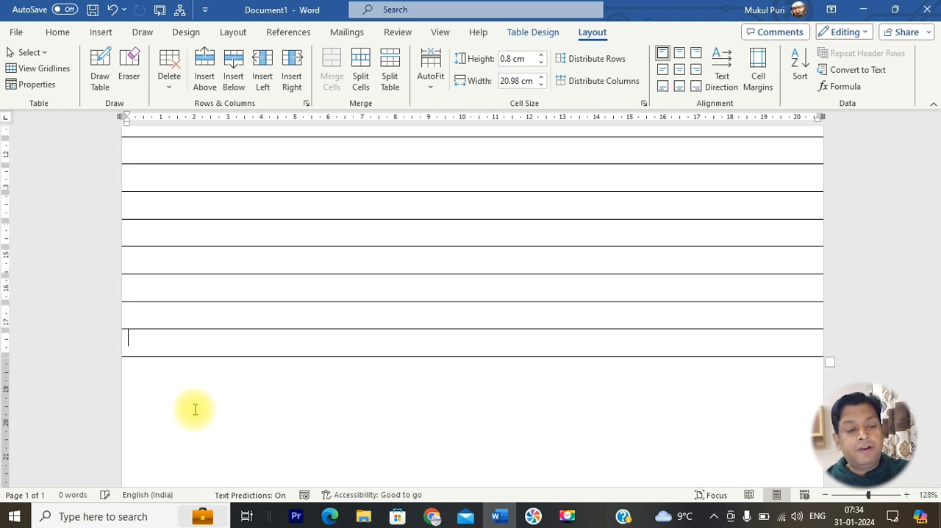
scroll(195, 410, "down", 3)
key("Tab")
key("Tab")
key("Tab")
key("Tab")
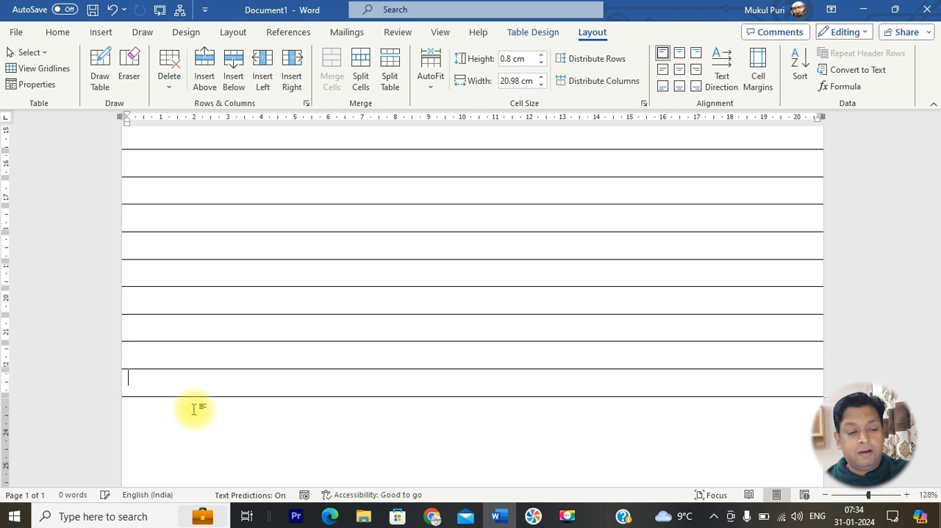
scroll(195, 409, "down", 2)
key("Tab")
key("Tab")
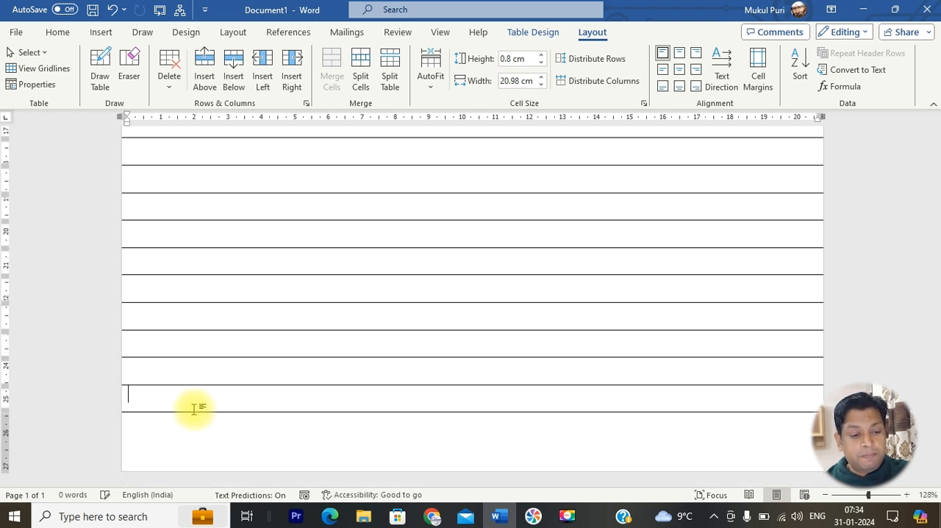
key("Tab")
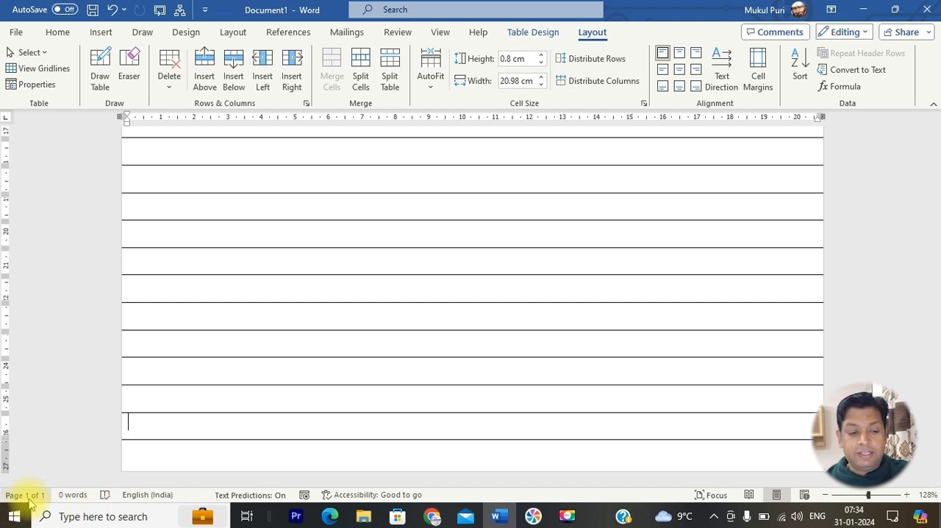
key("Tab")
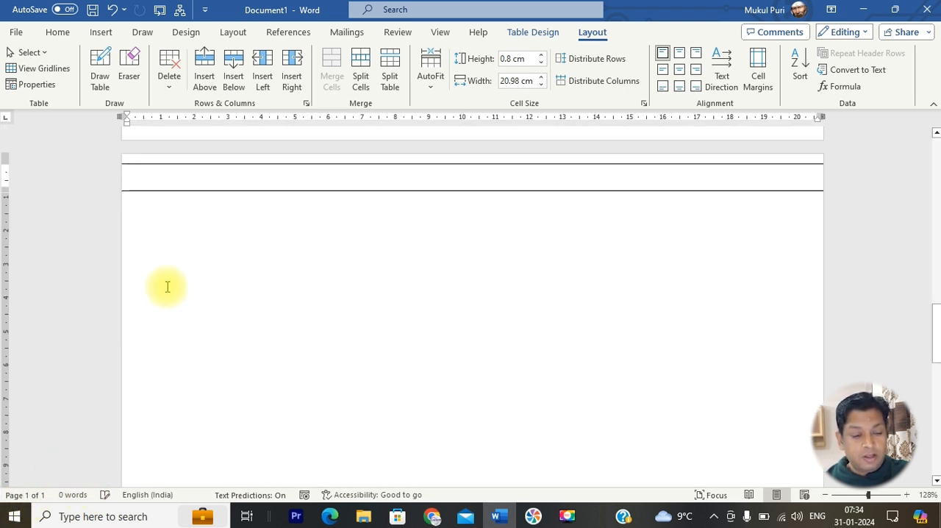
Undo the last added table row so the ruled lines stay on a single page
scroll(206, 305, "up", 2)
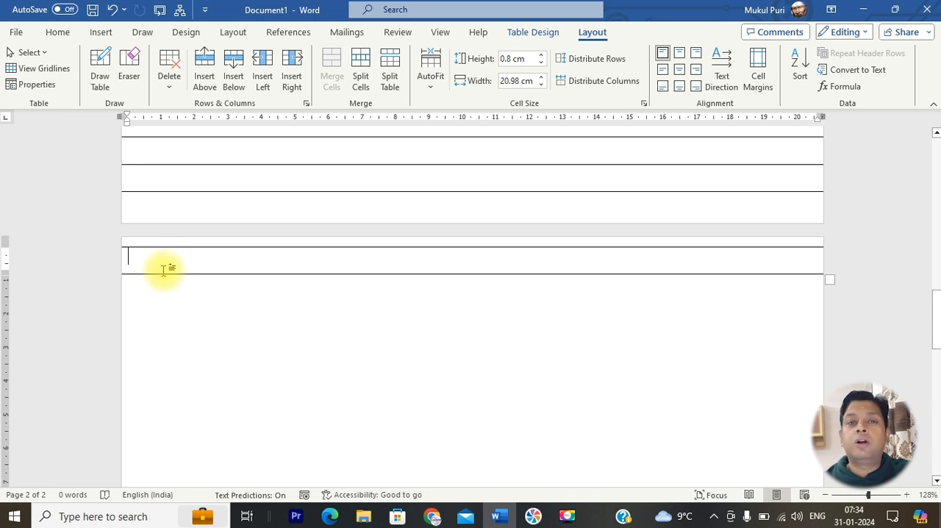
key("ctrl+z")
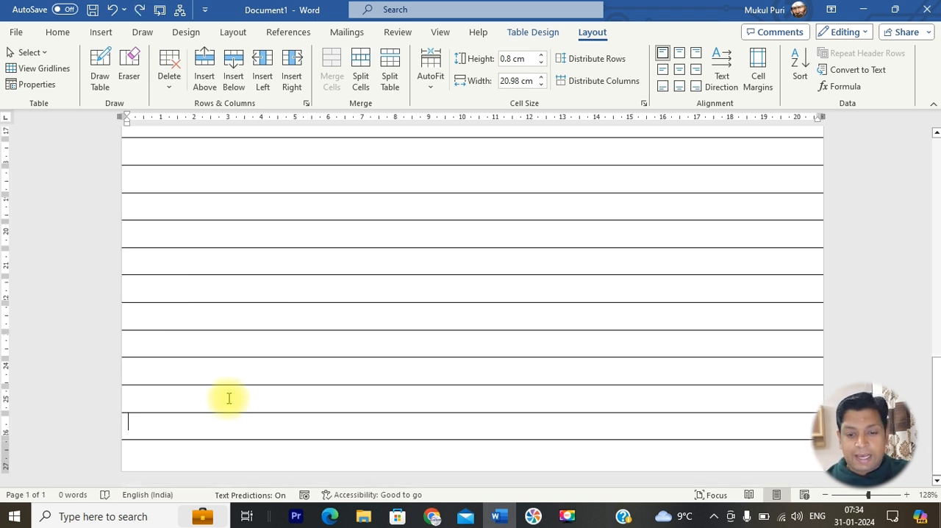
scroll(363, 272, "up", 7)
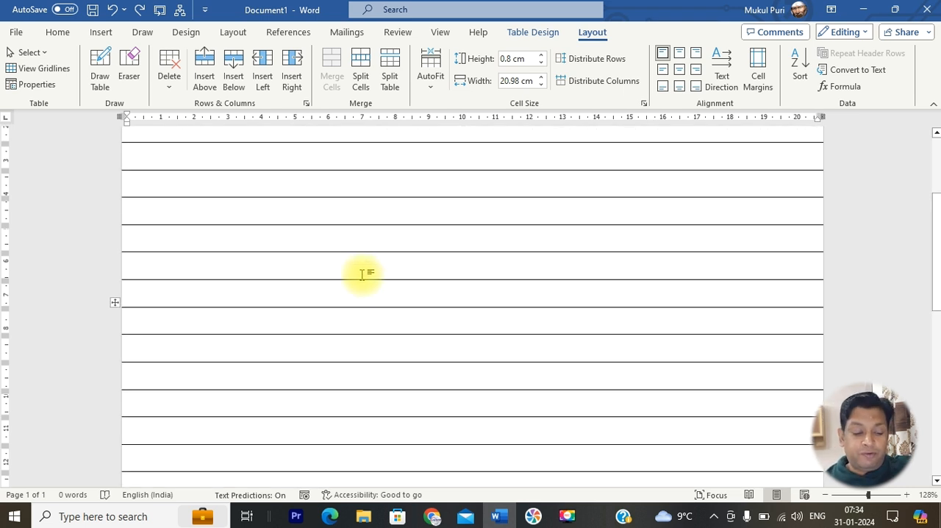
Check the ruled page's layout in the print preview and return to the document
key("ctrl+p")
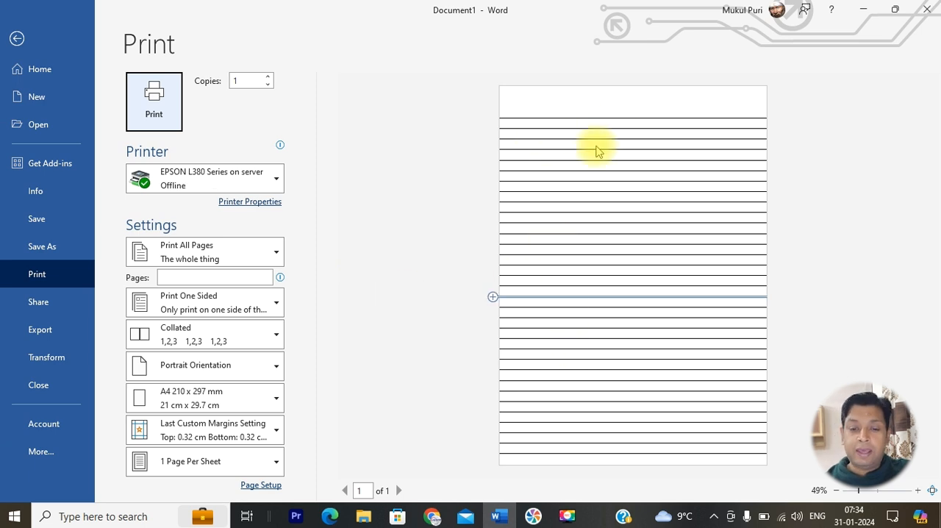
left_click(600, 102)
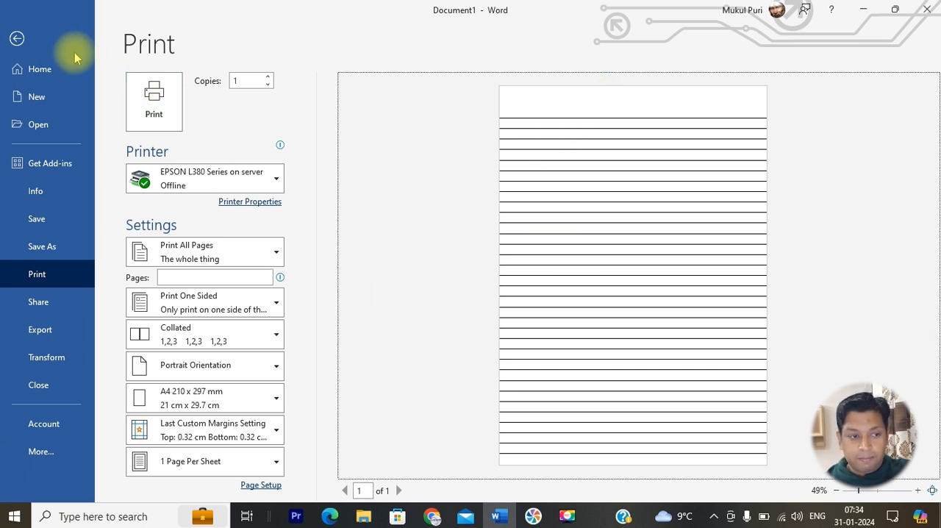
left_click(17, 38)
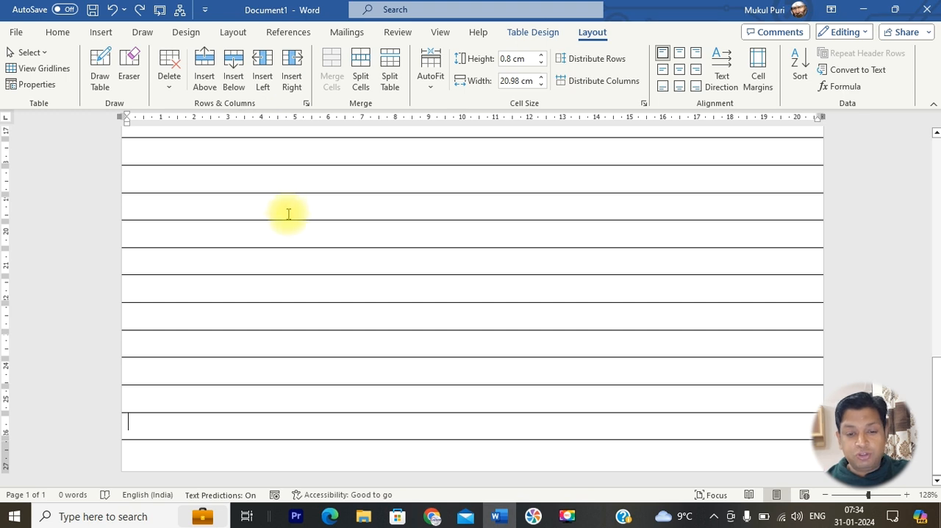
key("ctrl+p")
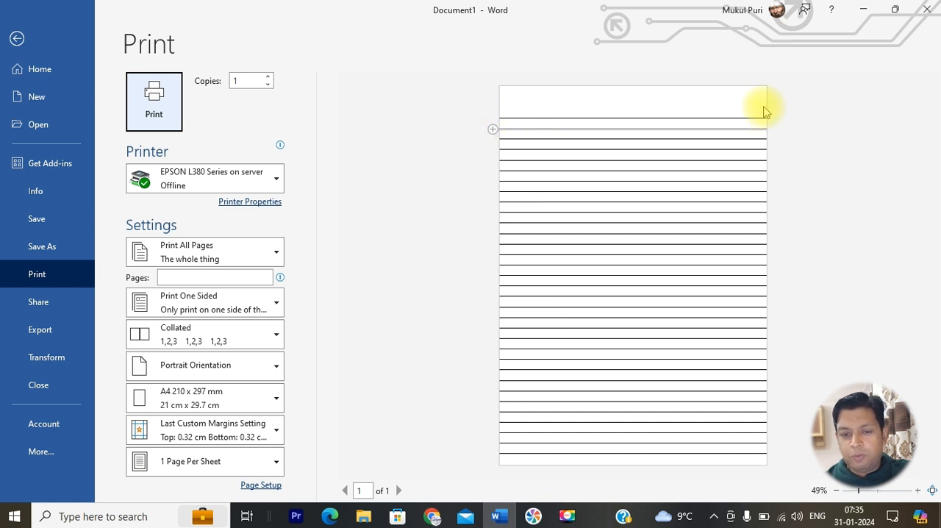
key("Escape")
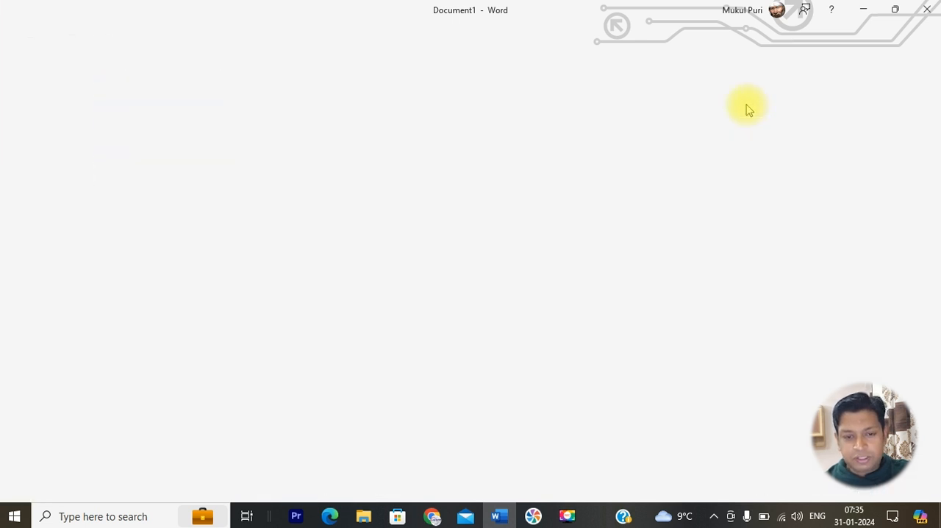
Draw a vertical straight line about 11.5 cm long from the page's top edge, about 2.7 cm from its left edge
scroll(294, 264, "up", 2)
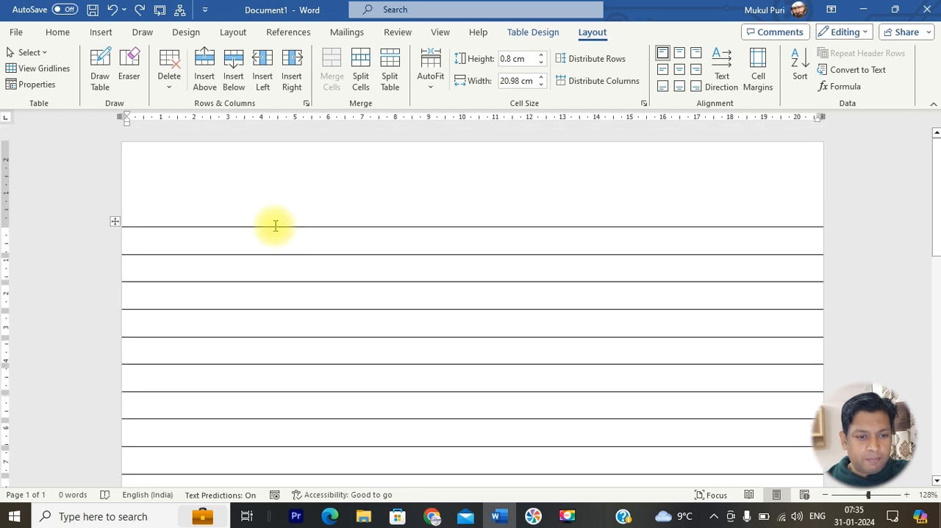
left_click(229, 182)
left_click(100, 33)
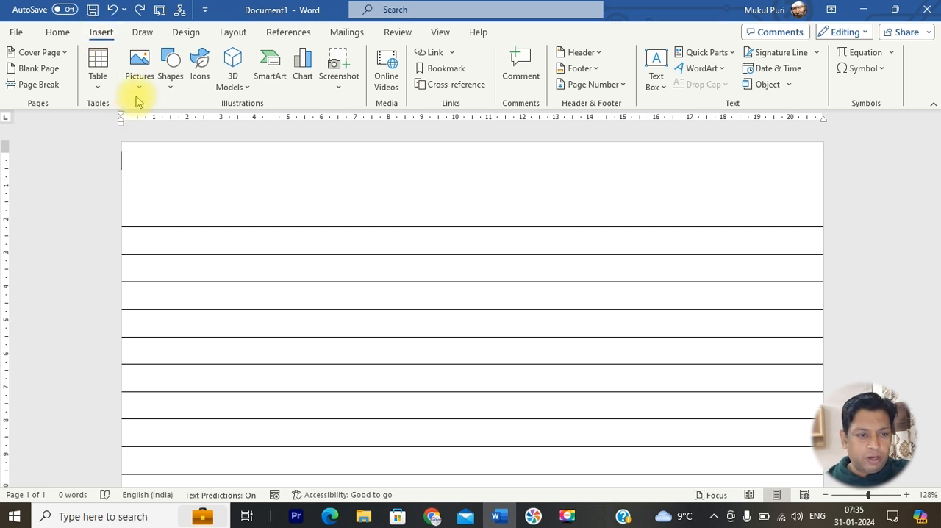
left_click(167, 90)
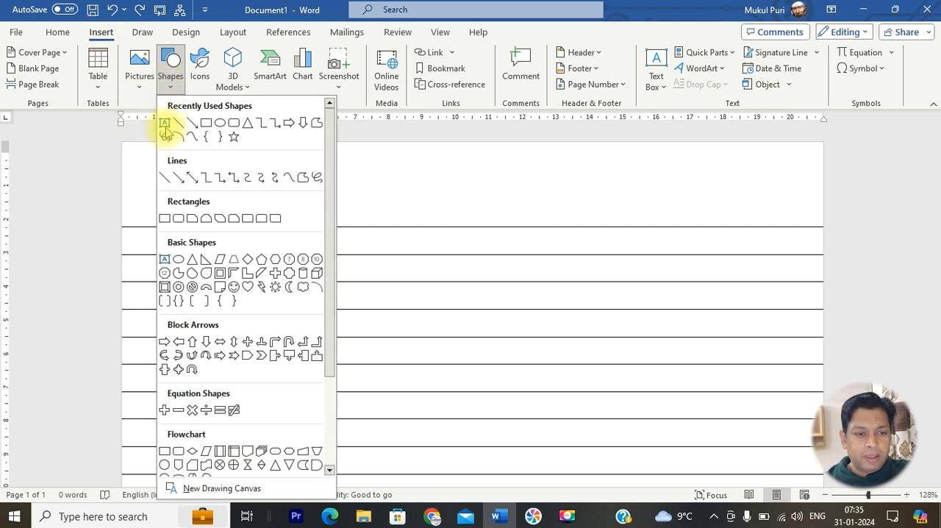
left_click(166, 180)
mouse_move(213, 142)
left_mouse_down()
mouse_move(203, 515)
mouse_move(212, 525)
left_mouse_up()
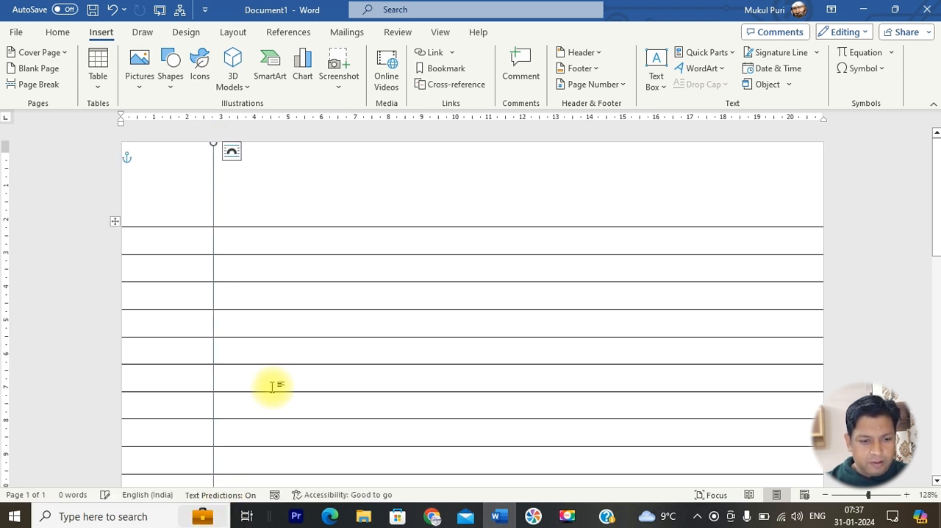
Extend the vertical line's lower end to the bottom edge of the page, keeping it straight, for a length of about 29.67 cm
scroll(342, 283, "down", 10)
scroll(342, 283, "up", 5)
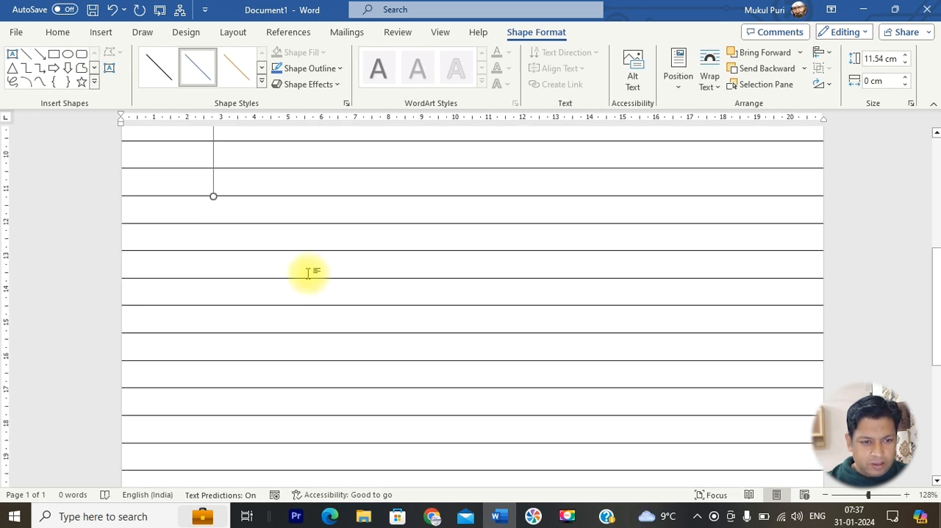
left_click_drag(213, 196, 216, 471)
scroll(283, 382, "down", 5)
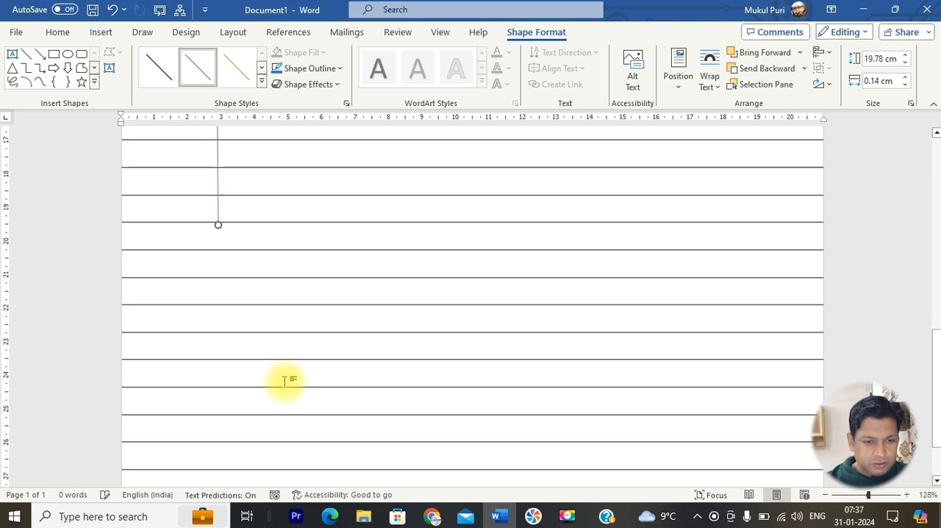
left_click_drag(216, 234, 199, 405)
scroll(260, 361, "down", 3)
left_click_drag(202, 324, 210, 437)
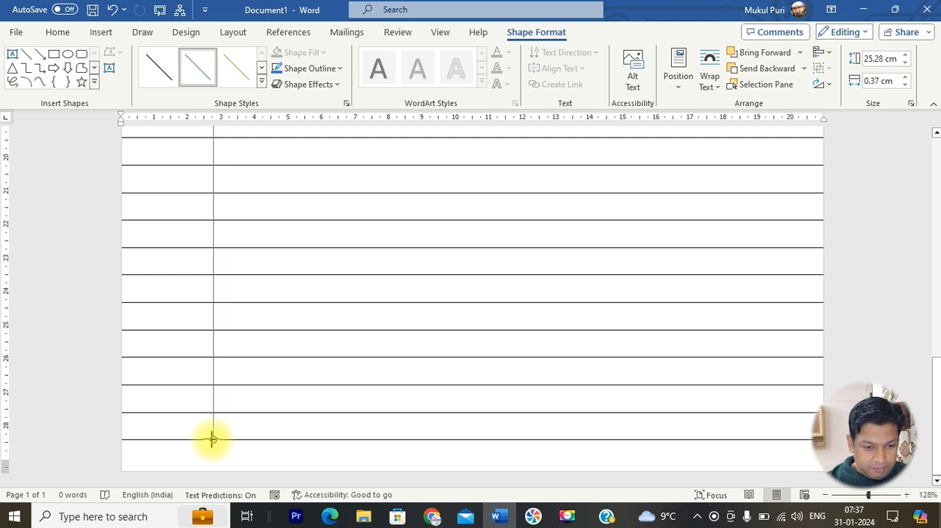
left_click_drag(211, 471, 211, 476)
Check the page with its vertical margin line in the print preview and return to editing
scroll(315, 279, "up", 8)
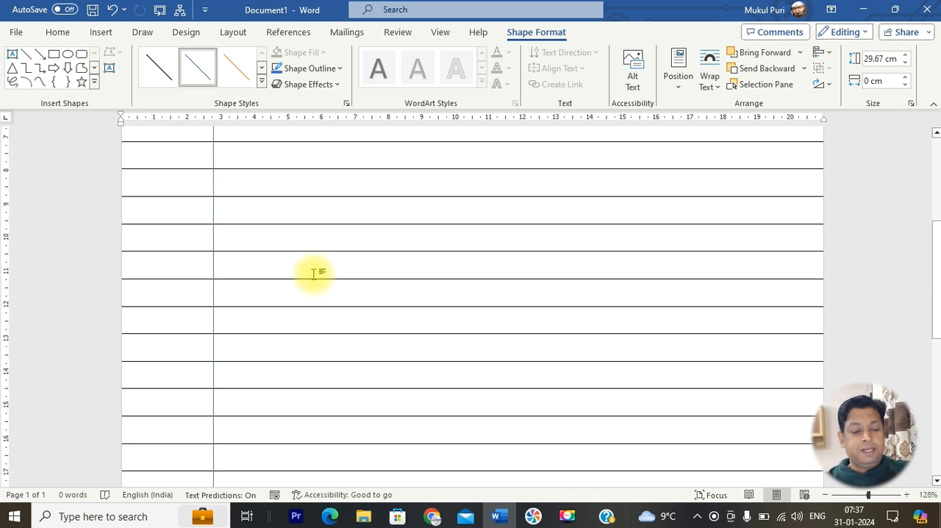
key("ctrl+p")
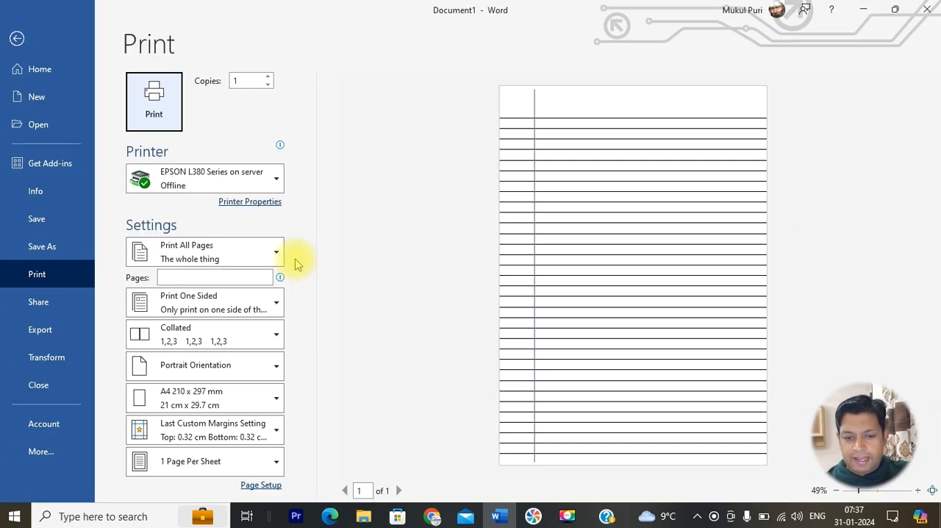
left_click(17, 38)
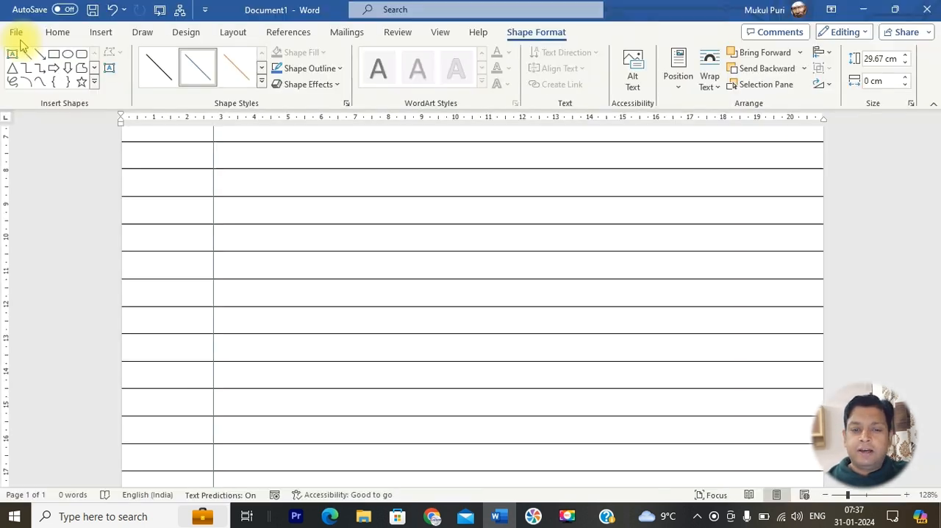
Give the vertical margin line a red outline with a weight of ¾ pt
left_click(211, 230)
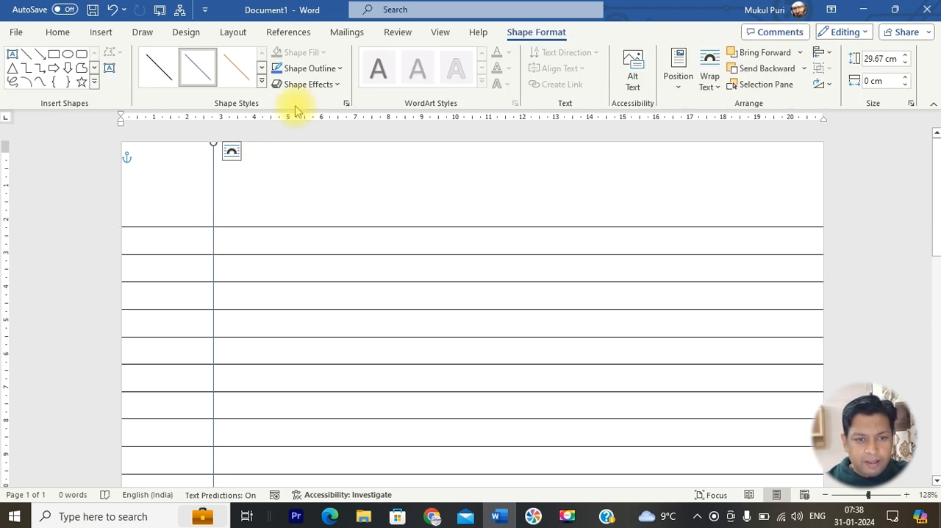
left_click(339, 69)
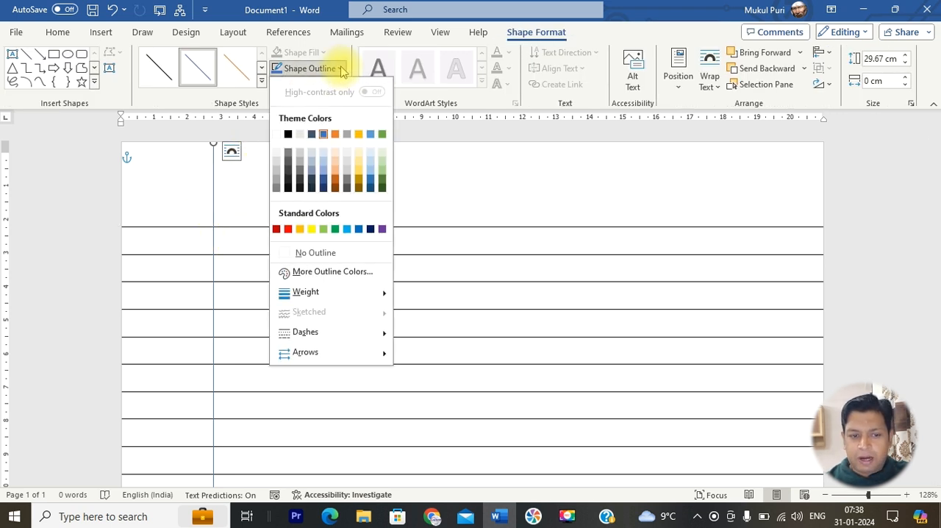
left_click(287, 228)
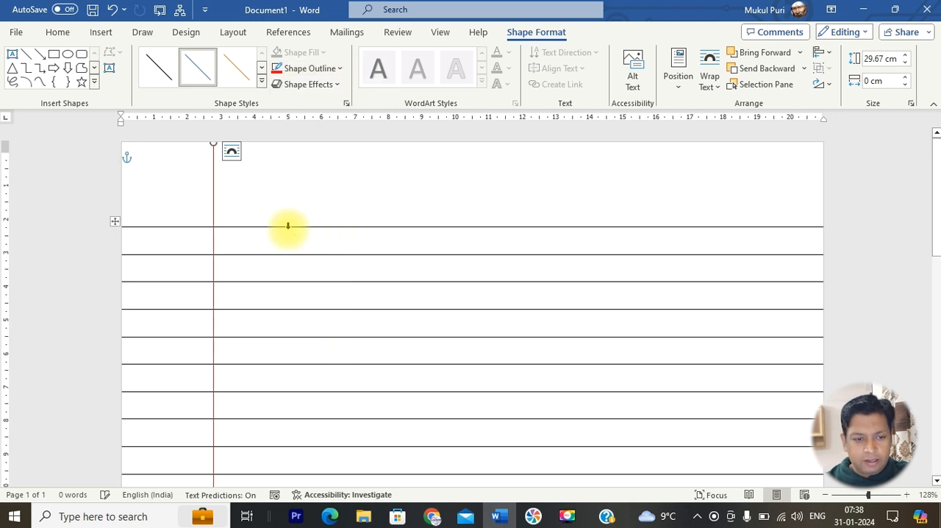
left_click(325, 69)
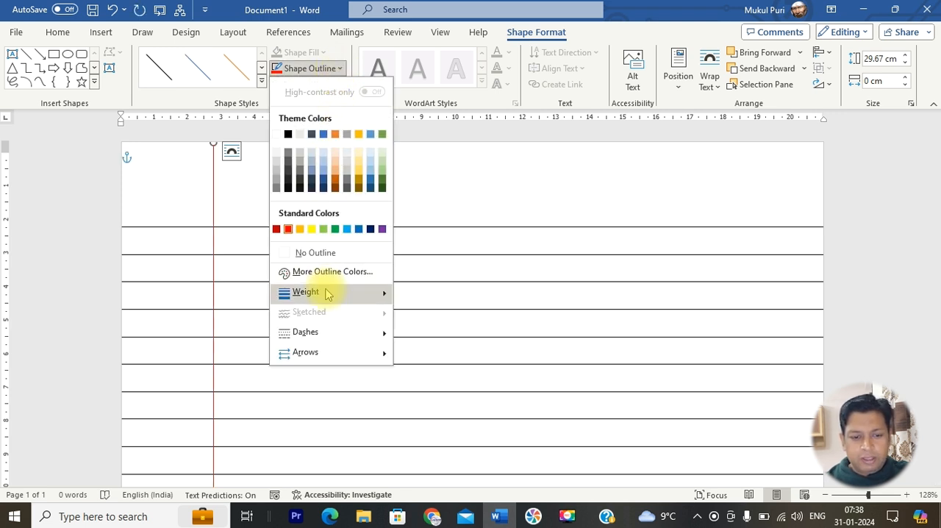
mouse_move(327, 292)
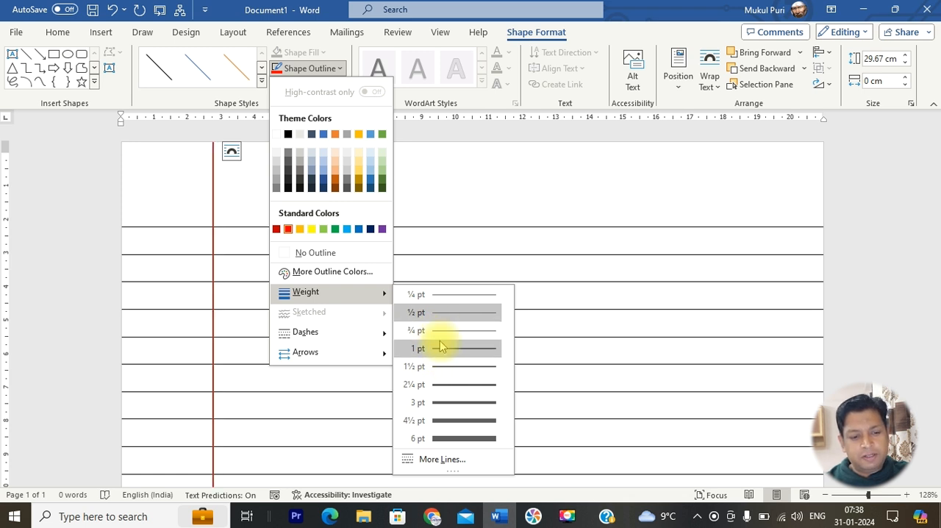
left_click(441, 331)
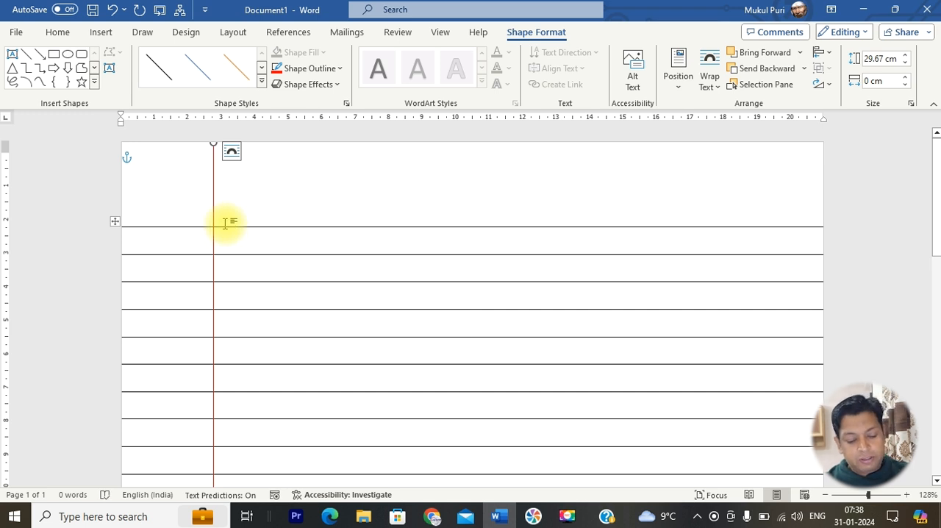
Duplicate the red margin line and nudge the copy up and left to form a double line with a gap of about 0.1 cm
key("ctrl+d")
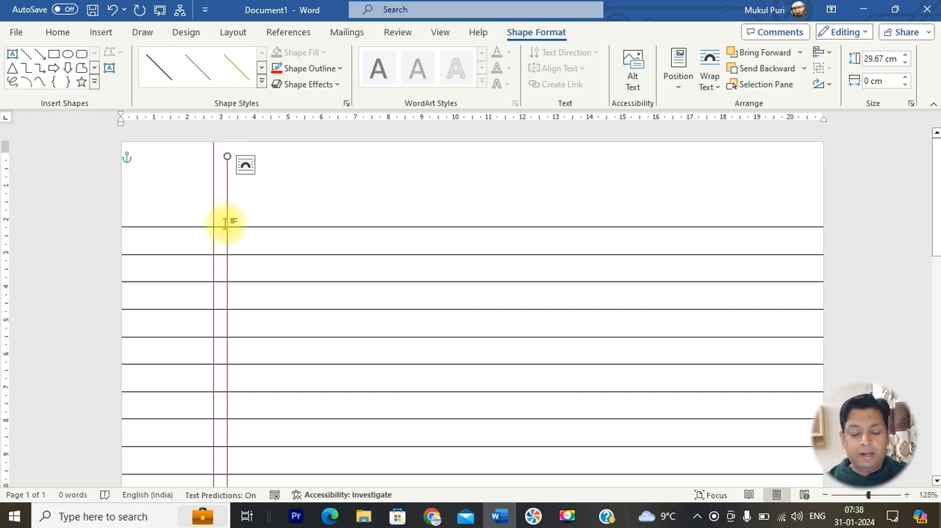
key("Up")
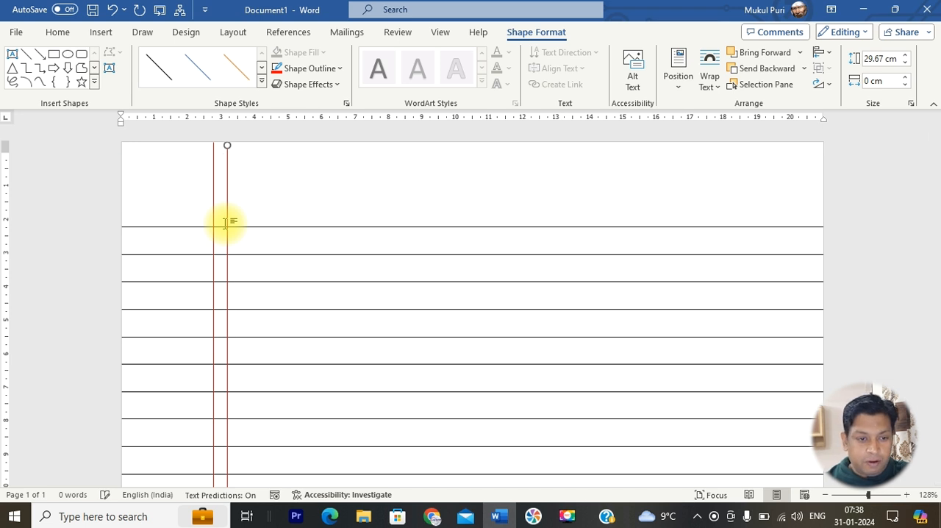
key("Left")
key("Left")
key("Left")
key("Left")
key("Left")
key("Left")
key("Left")
key("Left")
key("Left")
key("Left")
key("Left")
key("Left")
key("Left")
key("Left")
key("Left")
key("Left")
key("Right")
key("Right")
key("Right")
key("Right")
key("Right")
key("Right")
key("Right")
key("Right")
key("Right")
key("Right")
key("Right")
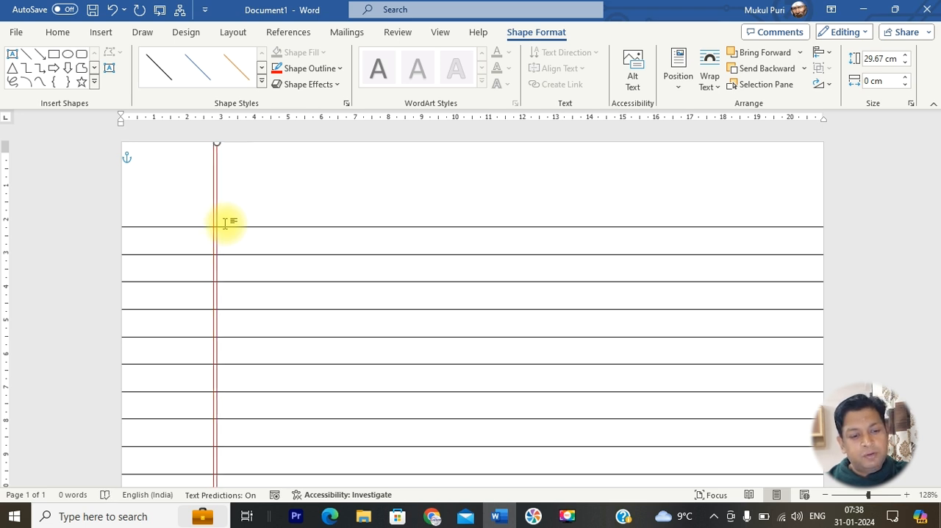
Check the double red margin line in the print preview and return to the blank area above the table
key("ctrl+p")
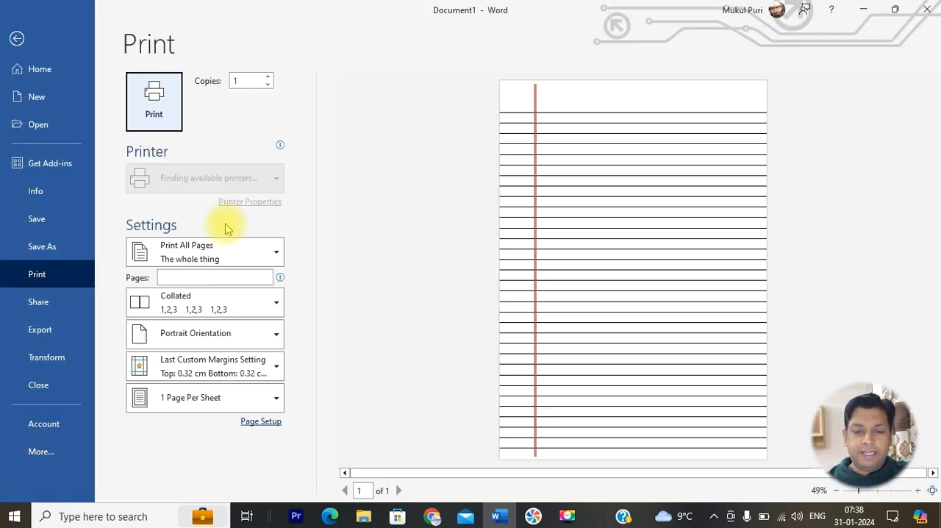
left_click(23, 47)
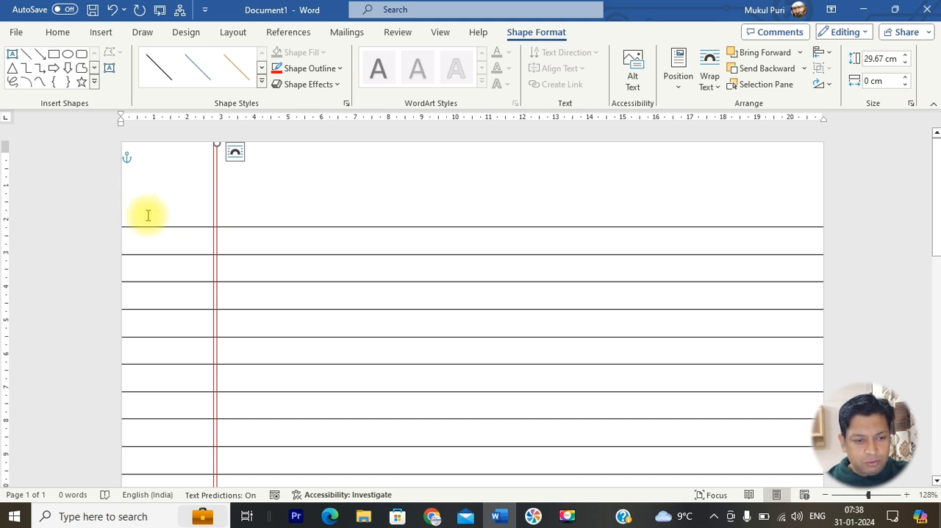
left_click(178, 224)
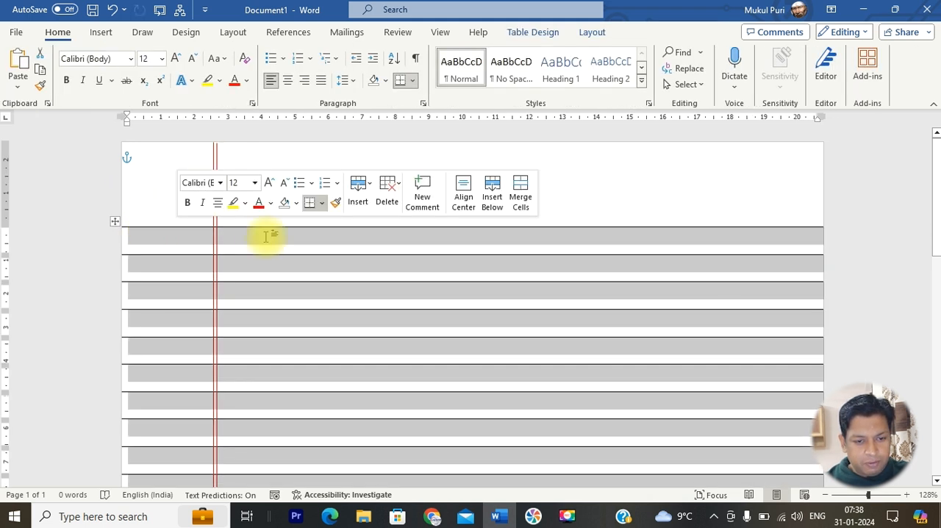
left_click(624, 203)
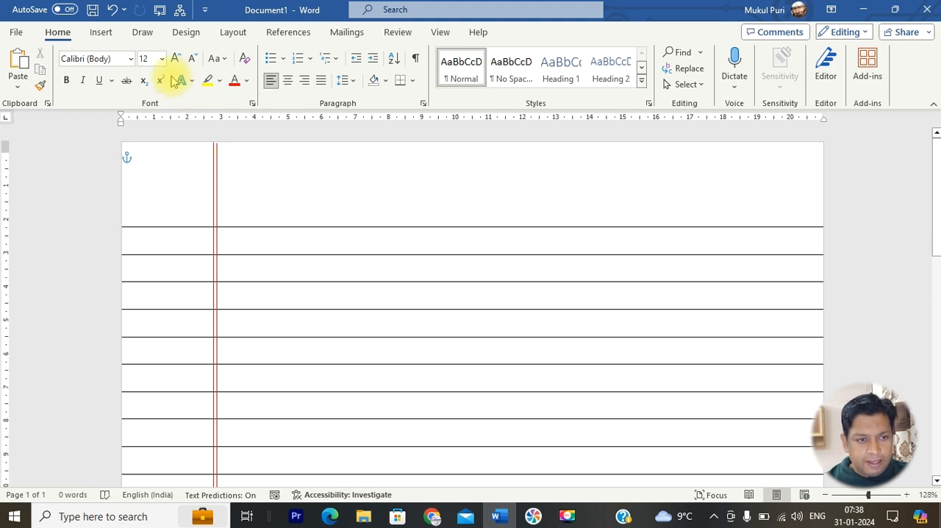
Draw a horizontal straight line about 20.9 cm long across the page, about 0.8 cm above the table's first line
left_click(101, 33)
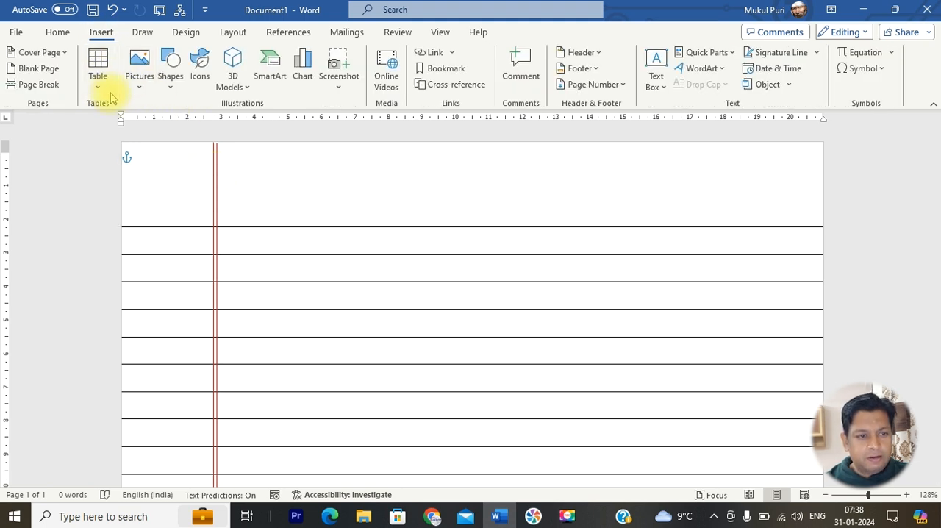
left_click(171, 81)
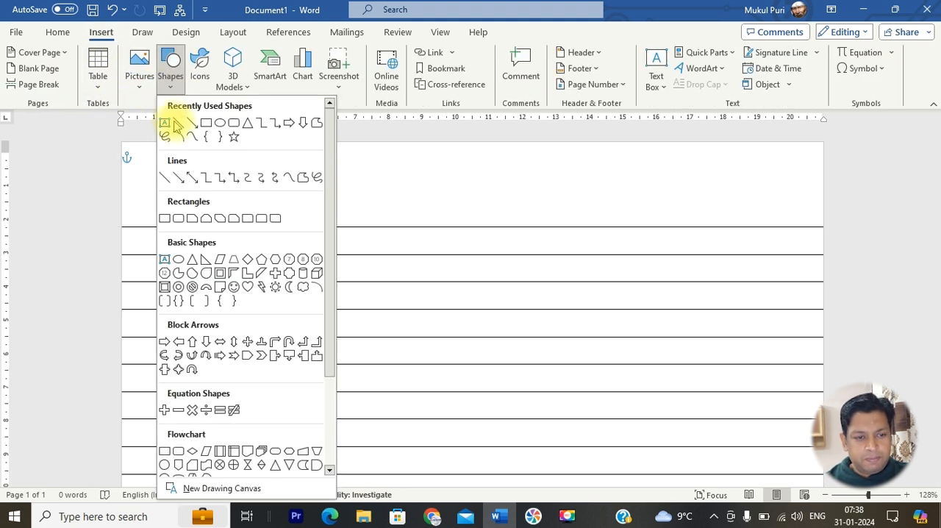
left_click(179, 123)
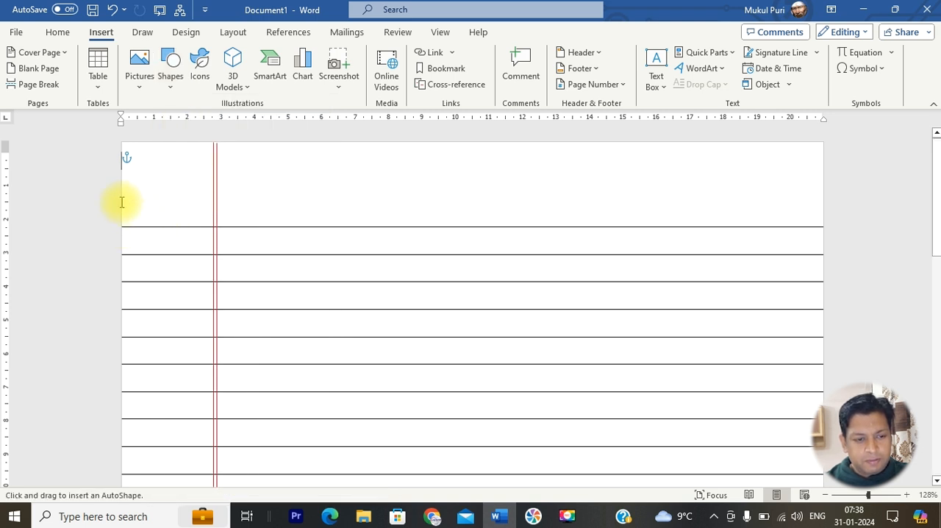
mouse_move(121, 199)
left_mouse_down()
mouse_move(697, 225)
mouse_move(818, 213)
left_mouse_up()
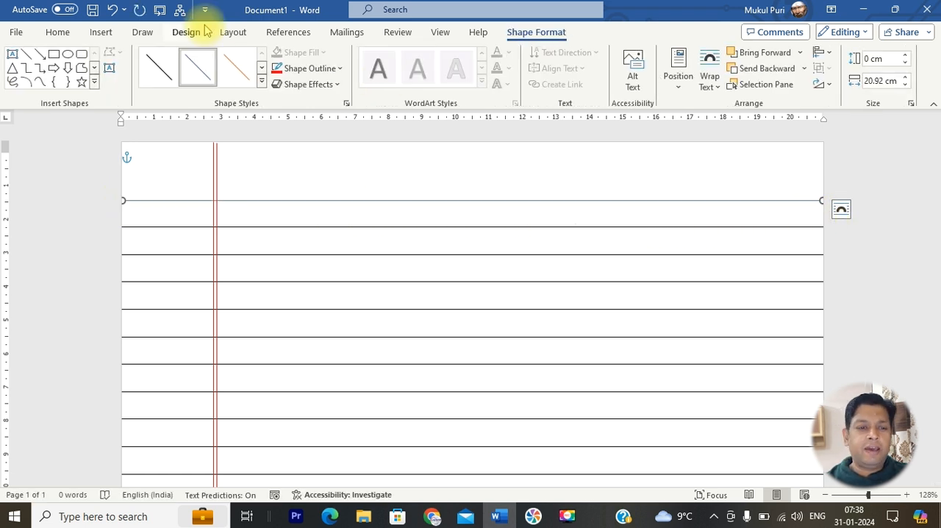
Give the horizontal header line a red outline with a weight of ¾ pt
left_click(341, 69)
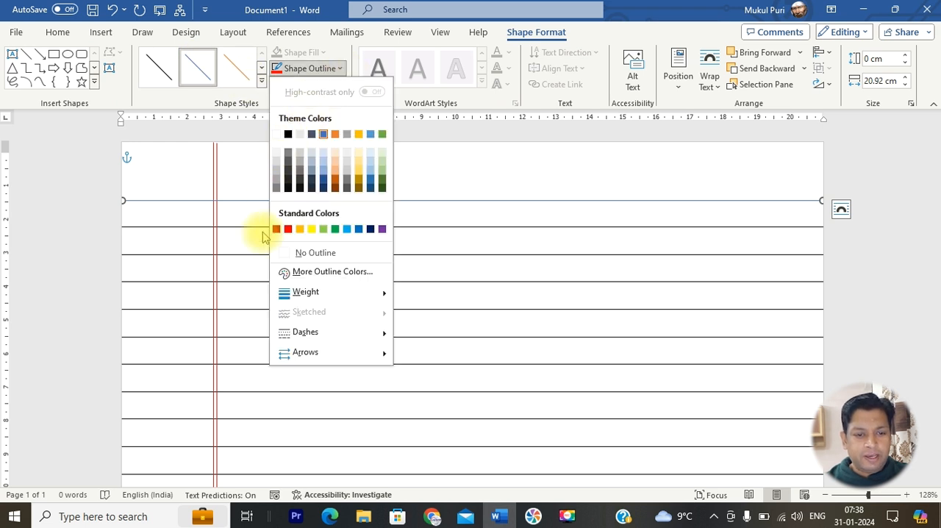
left_click(288, 229)
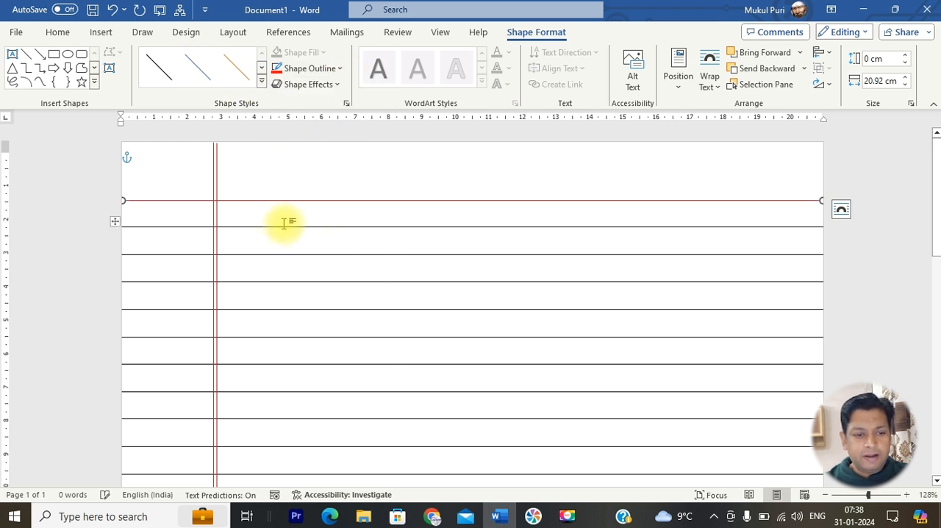
left_click(332, 68)
mouse_move(343, 294)
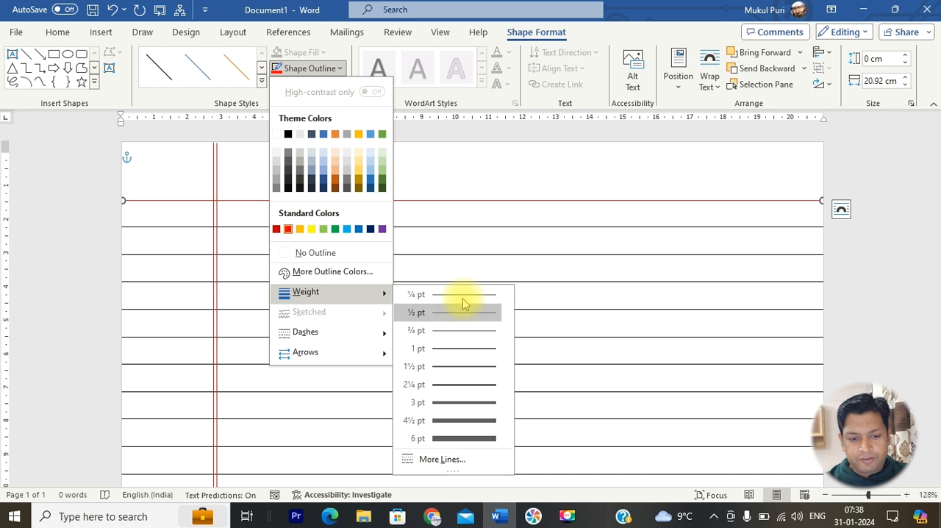
left_click(465, 334)
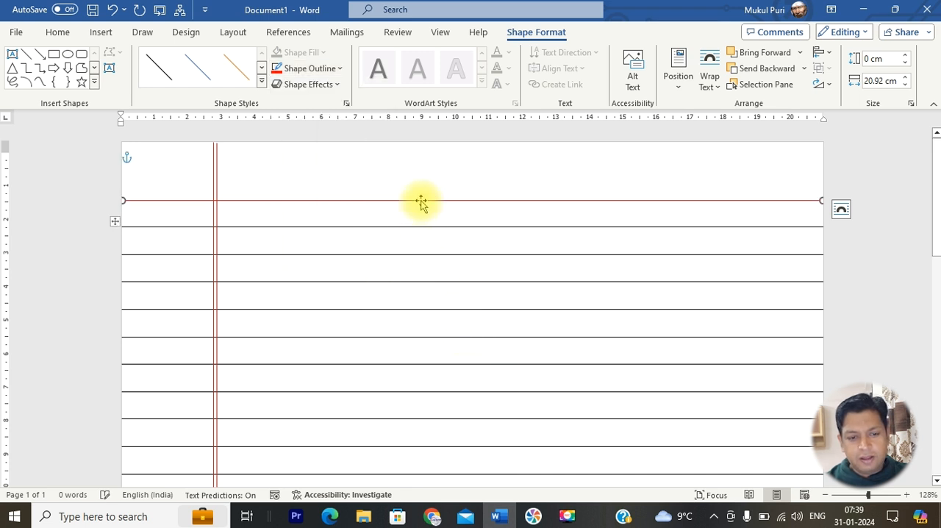
Duplicate the red header line and nudge the copy just above the original to form a double line with a gap of about 0.1 cm
left_click_drag(425, 208, 429, 214)
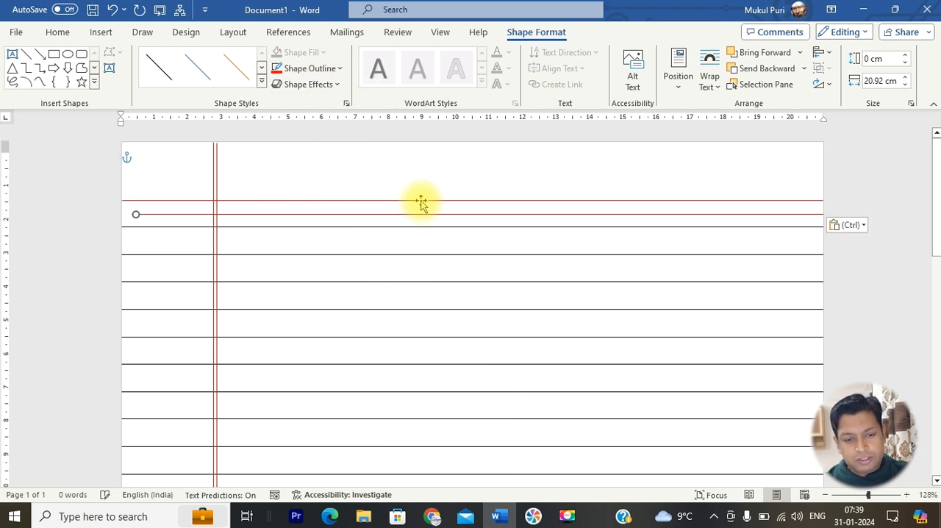
key("Up")
key("Up")
key("Up")
key("Up")
key("Up")
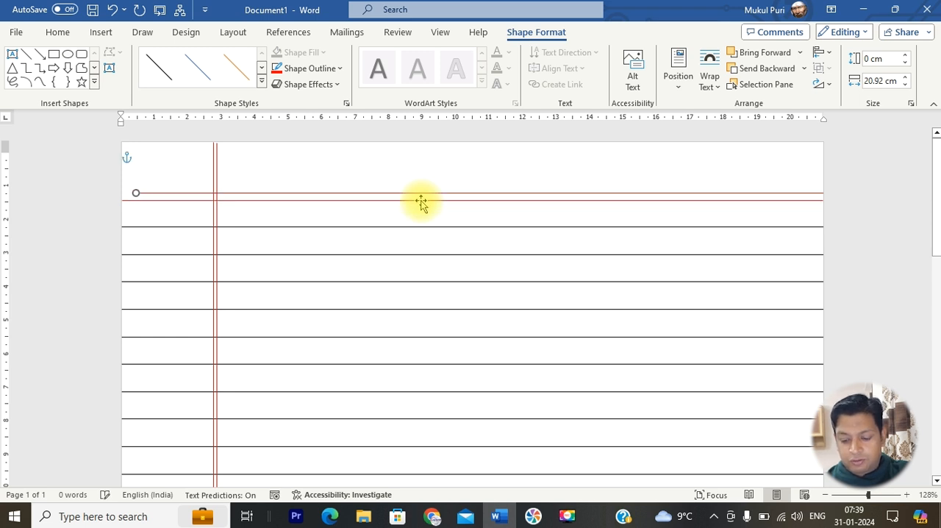
key("Down")
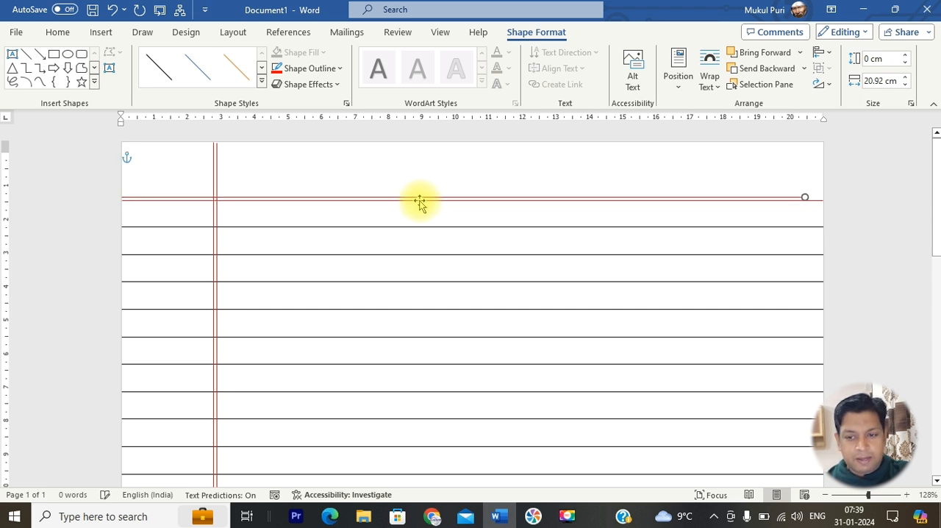
key("Right")
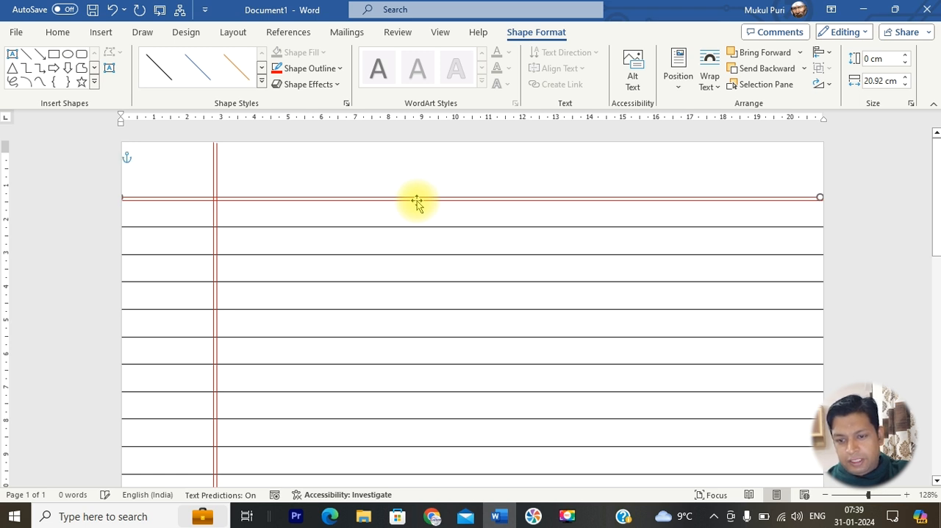
left_click(323, 177)
left_click(333, 198)
left_click(350, 220)
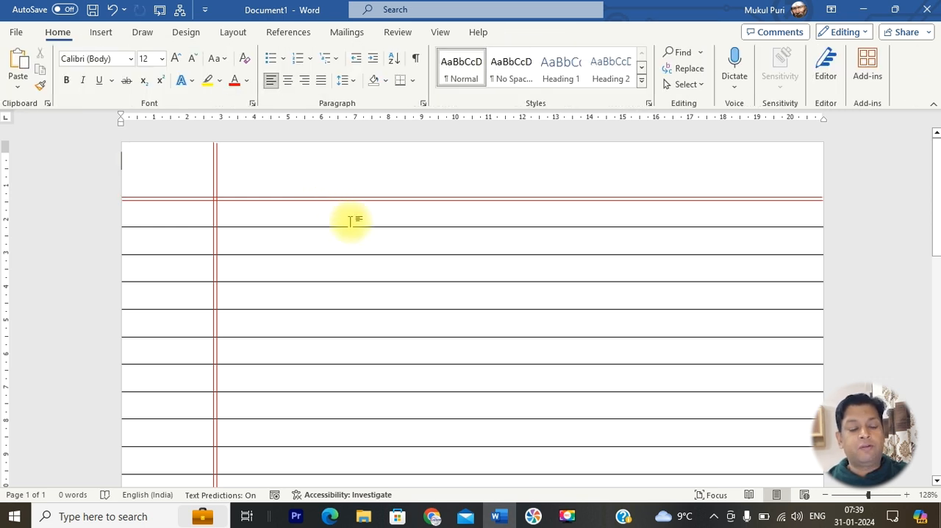
Move both red header lines down together onto the table's first line and align the upper line's end with the page's right edge
left_click(301, 235)
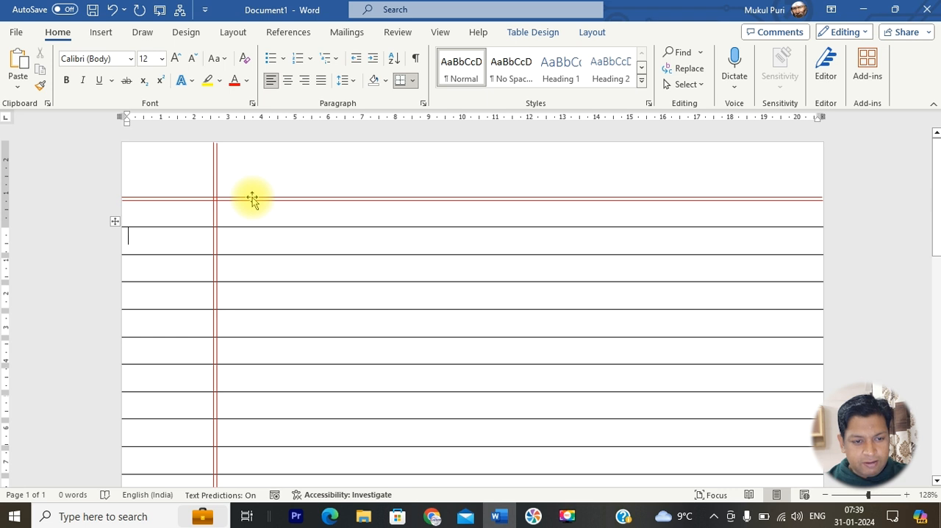
left_click(252, 197)
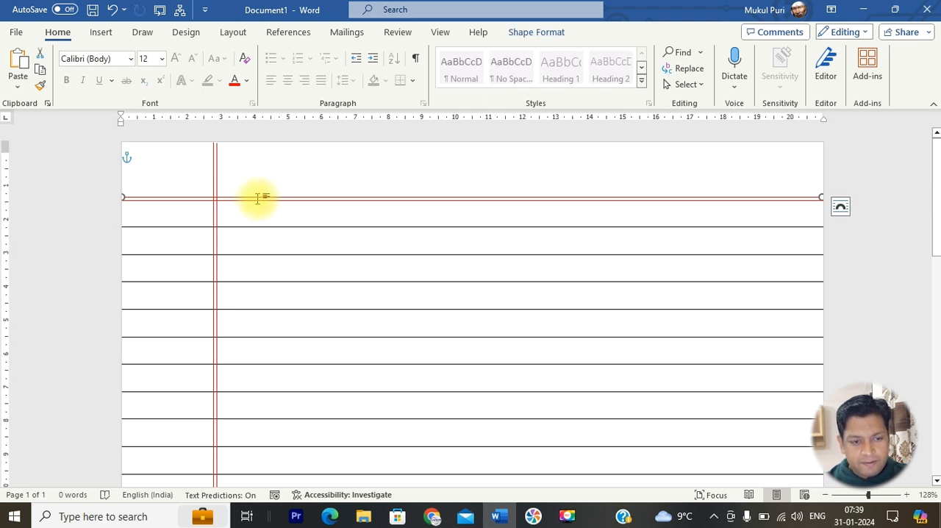
left_click(262, 192)
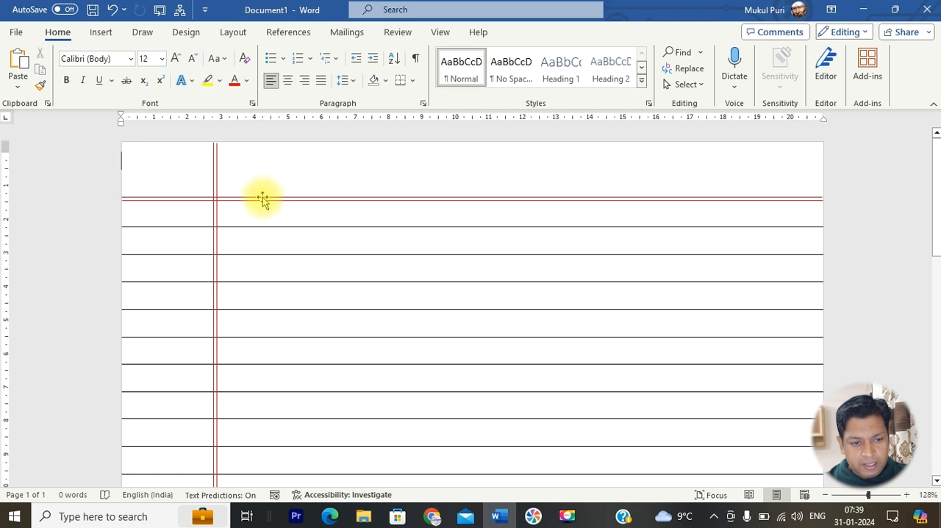
left_click(262, 199)
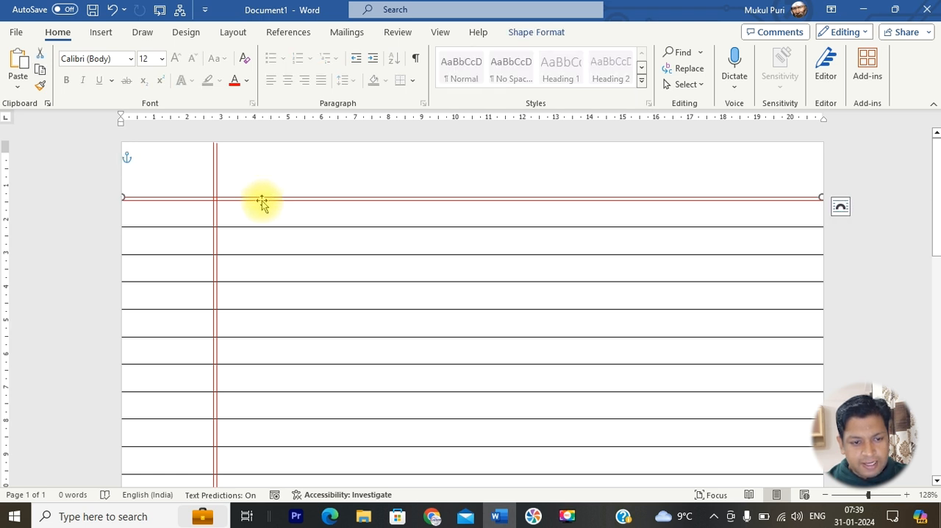
left_click(261, 201, "shift")
key("Down")
key("Down")
key("Down")
key("Down")
key("Down")
key("Down")
key("Down")
key("Down")
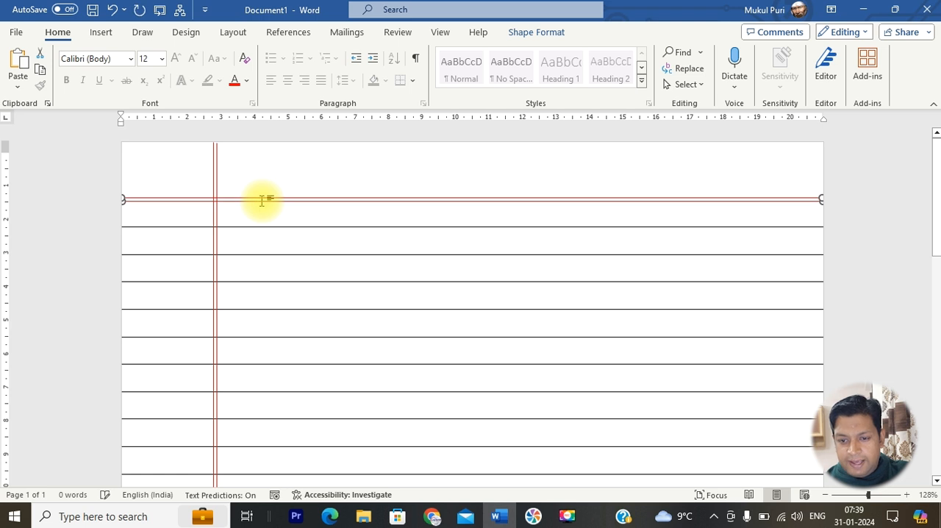
key("Up")
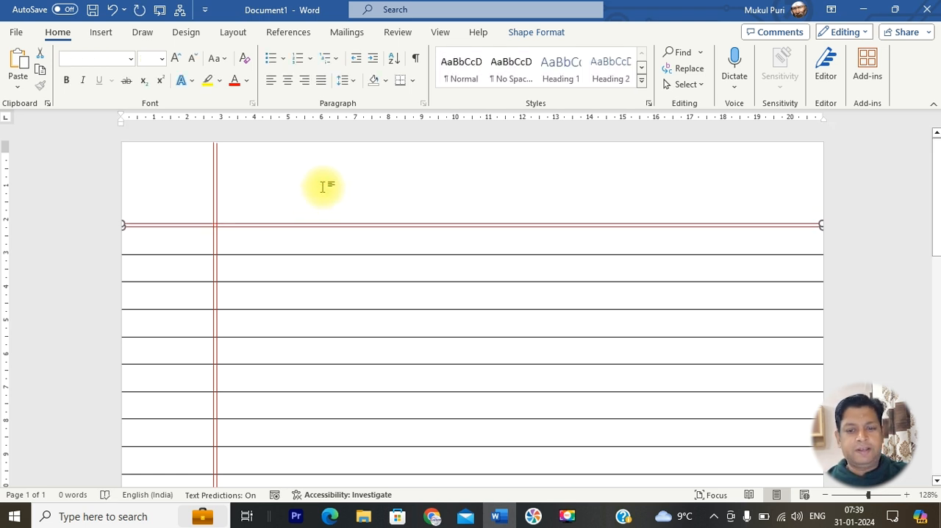
left_click(324, 187)
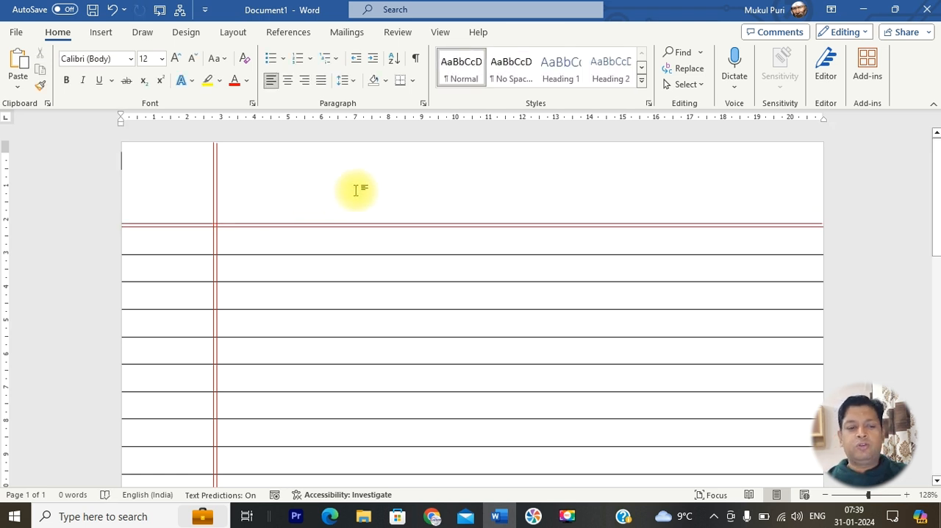
left_click(776, 223)
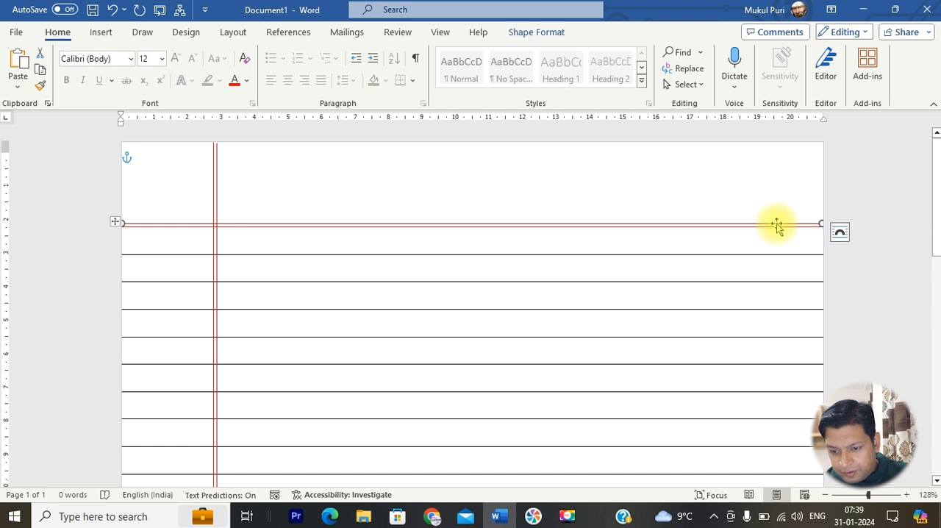
left_click(760, 210)
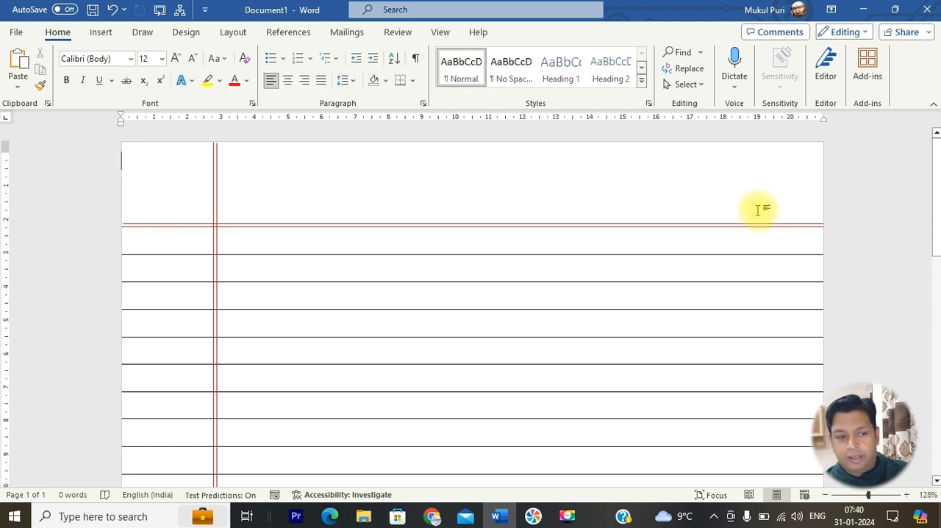
Check the page in the print preview and add two rows at the table's end to fill the blank space below it
key("ctrl+p")
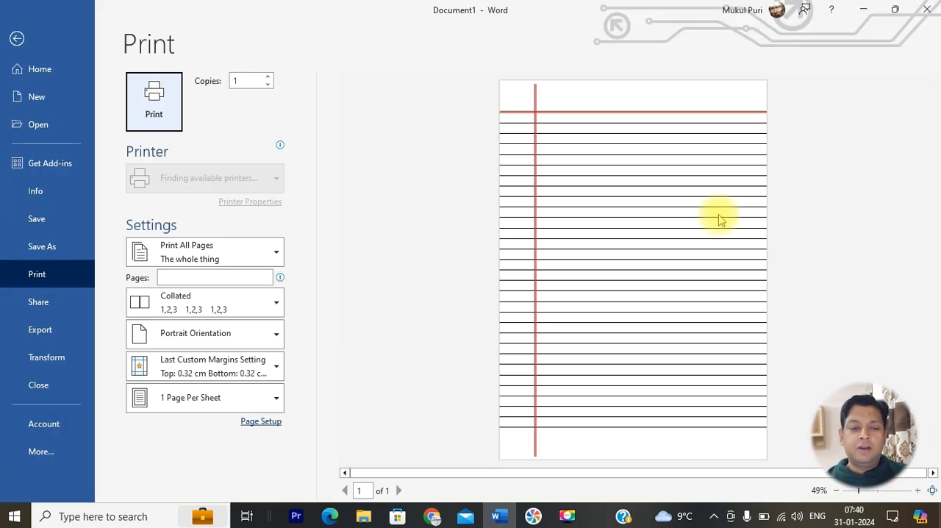
left_click(17, 38)
key("ctrl+End")
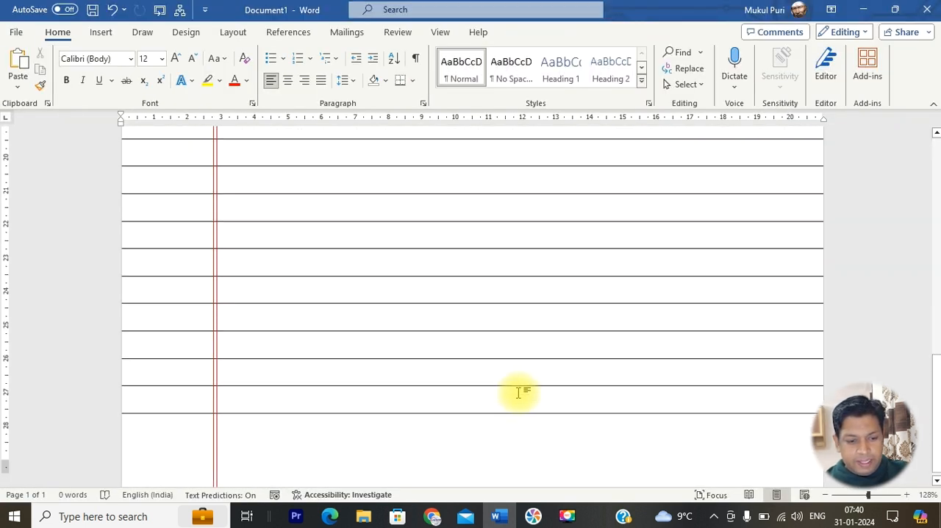
left_click(695, 372)
key("Tab")
key("Tab")
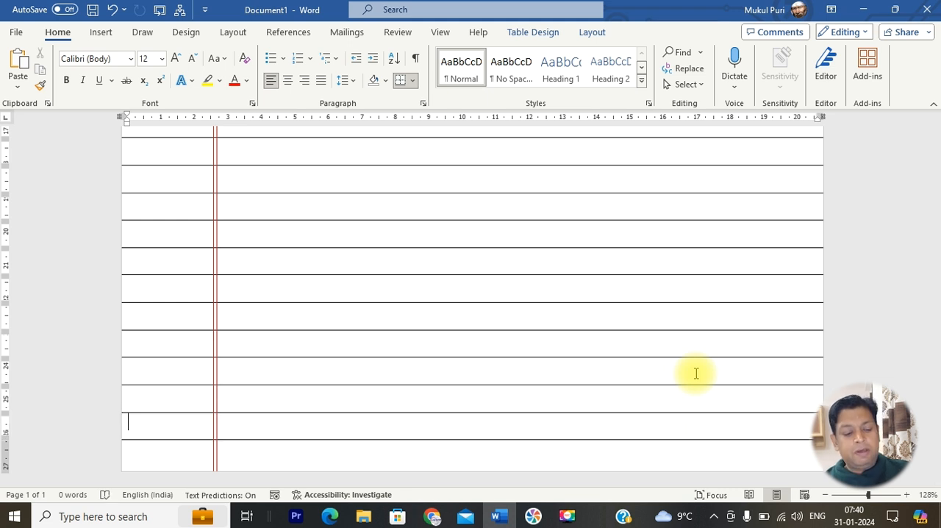
Check the extended ruling in the print preview and return to the page's header area
key("ctrl+p")
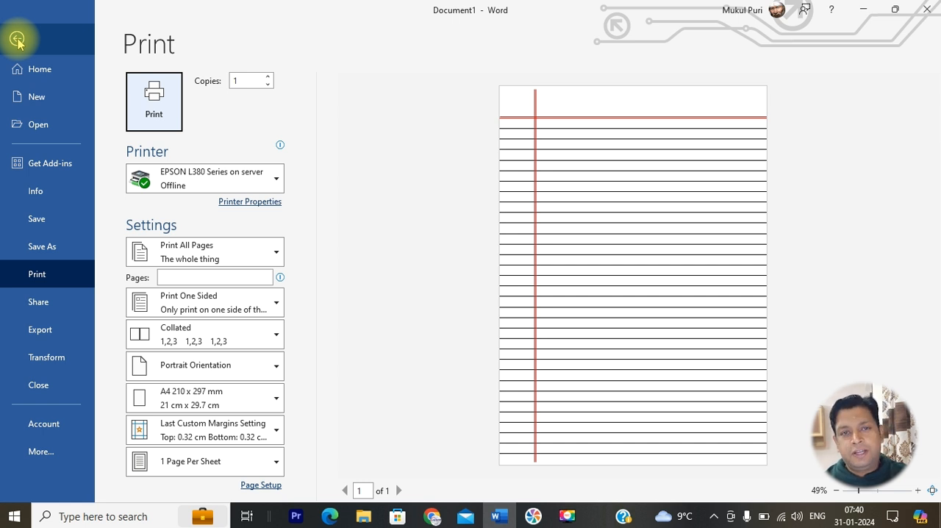
left_click(17, 41)
scroll(547, 225, "up", 3)
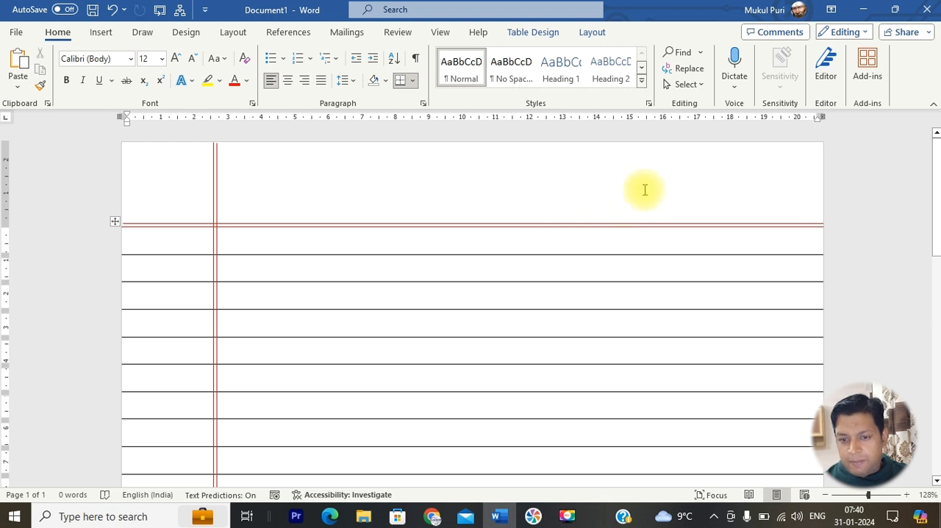
Draw a rounded-corner rectangle about 5.1 cm wide and 1.5 cm high at the right end of the blank header area
left_click(102, 34)
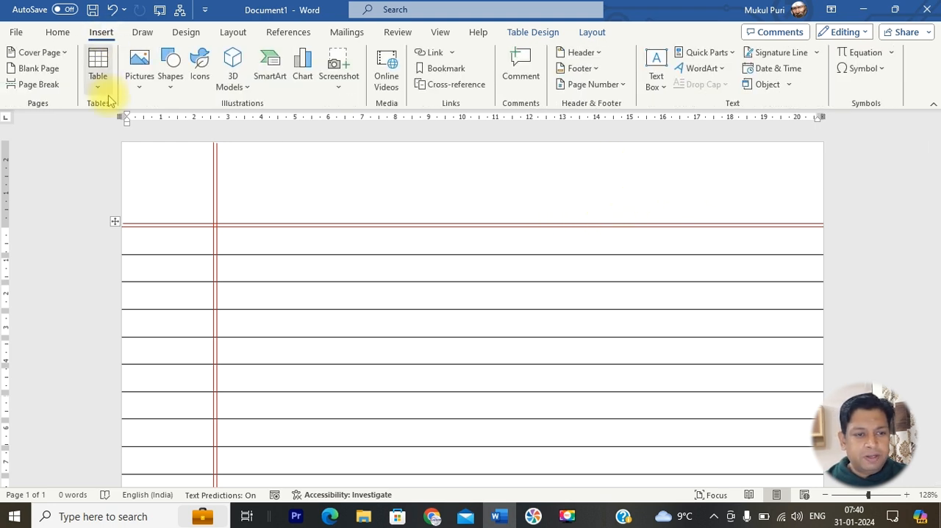
left_click(171, 91)
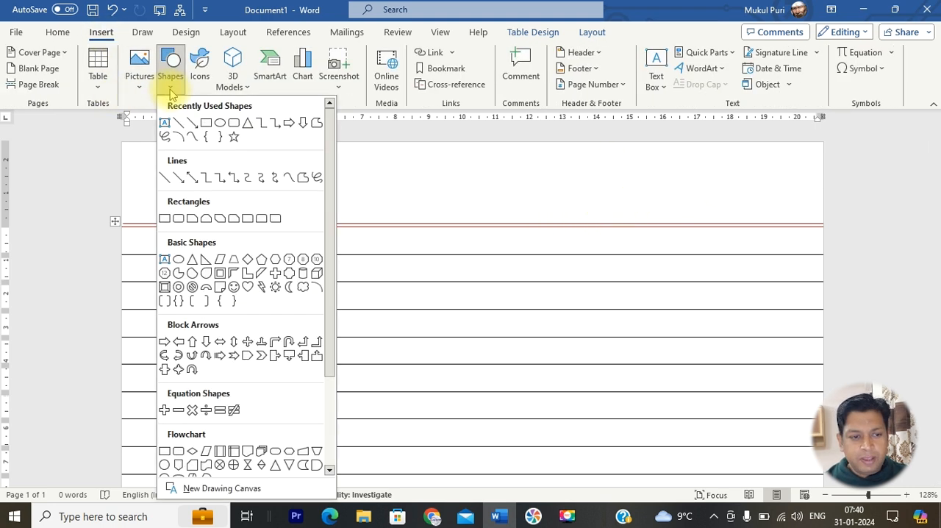
left_click(233, 124)
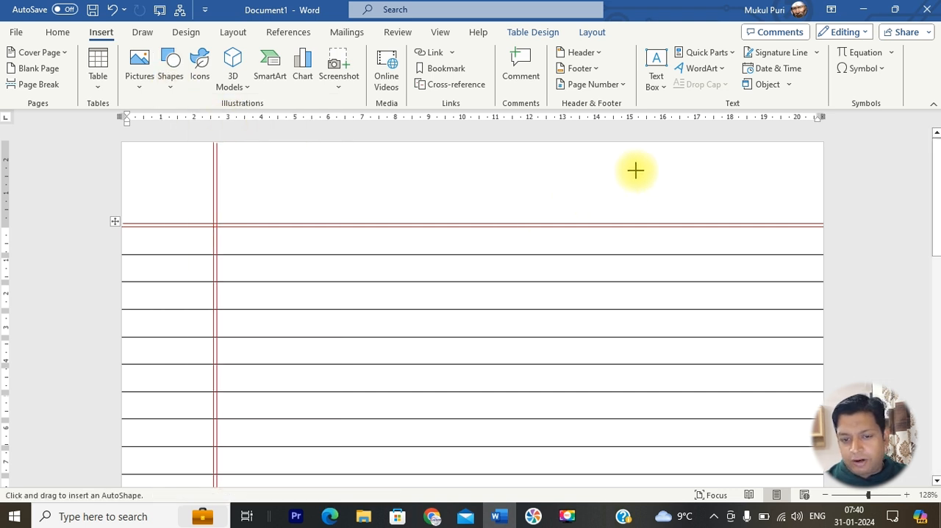
mouse_move(624, 160)
left_mouse_down()
mouse_move(653, 187)
mouse_move(795, 211)
left_mouse_up()
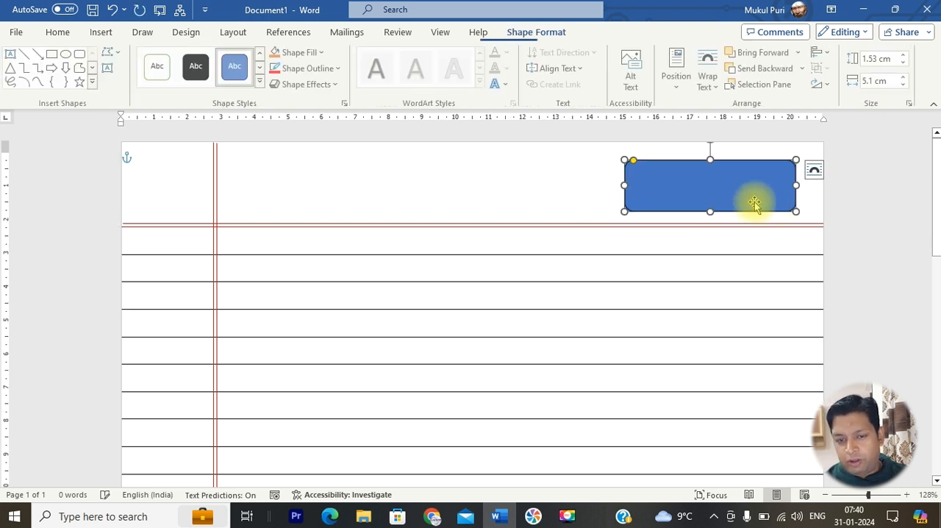
Adjust the header rectangle's corner rounding so the corners are slightly rounder than originally drawn
left_click_drag(637, 160, 598, 159)
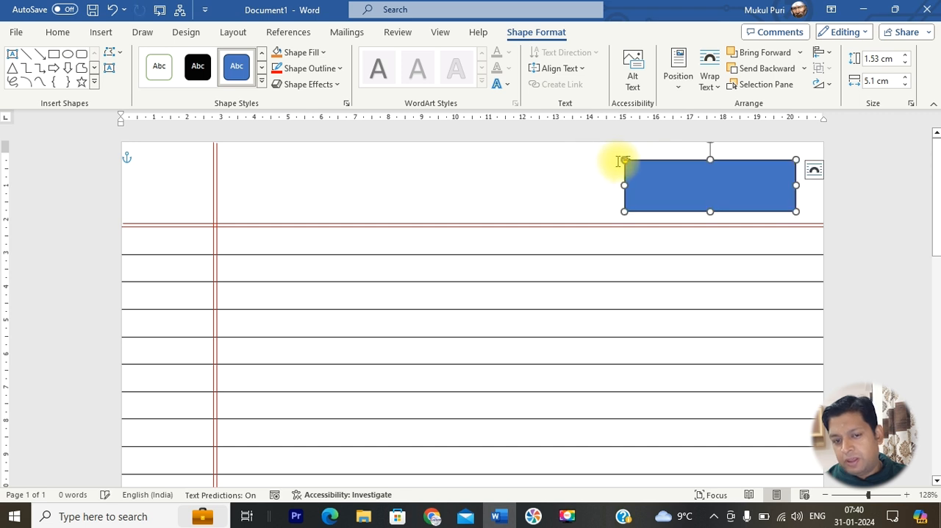
left_click(595, 168)
left_click(633, 171)
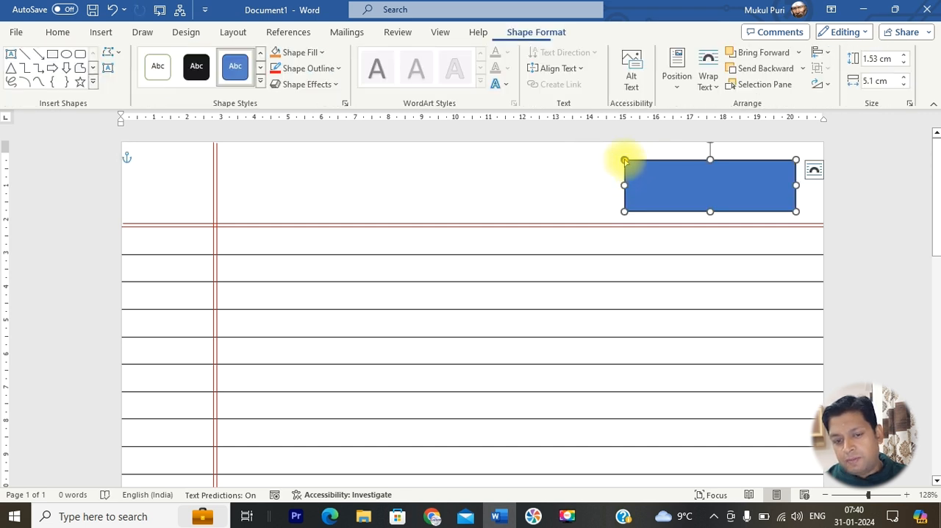
left_click_drag(626, 159, 637, 160)
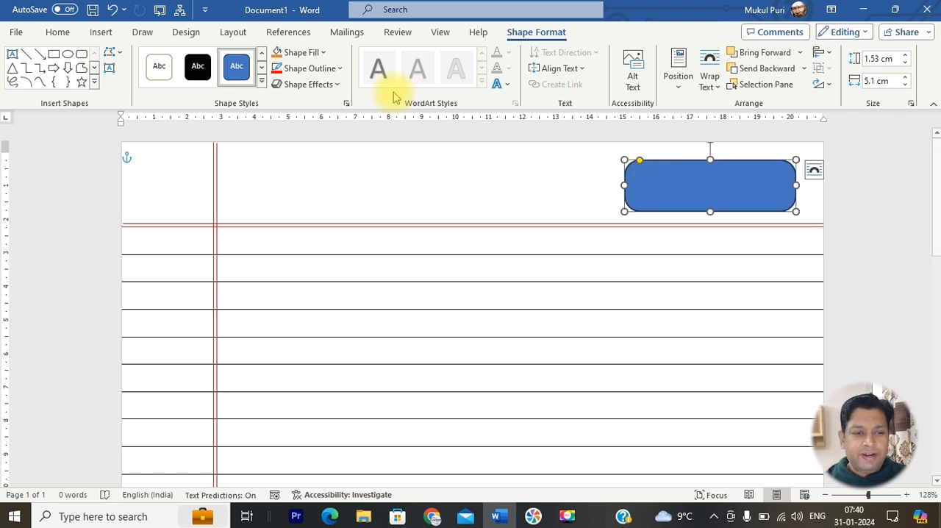
Remove the header rectangle's fill and give it a dark red outline
left_click(328, 55)
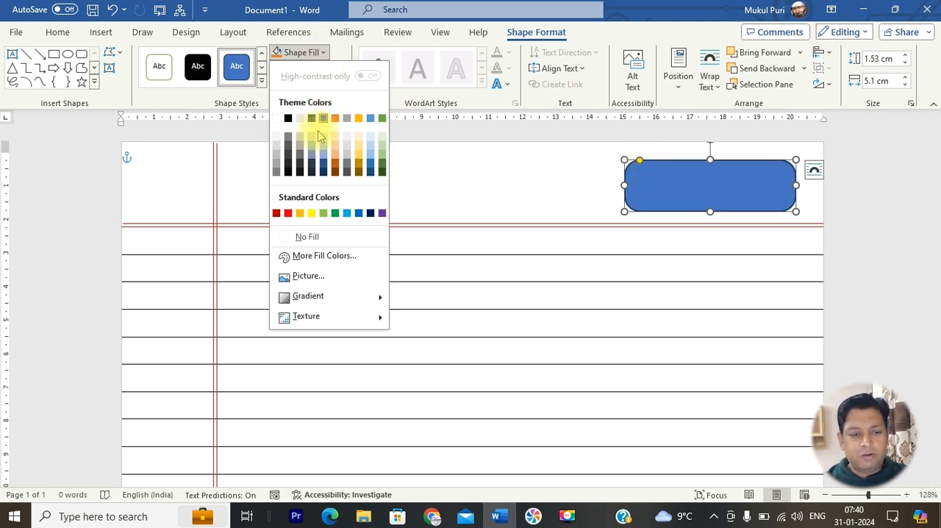
left_click(313, 243)
left_click(441, 184)
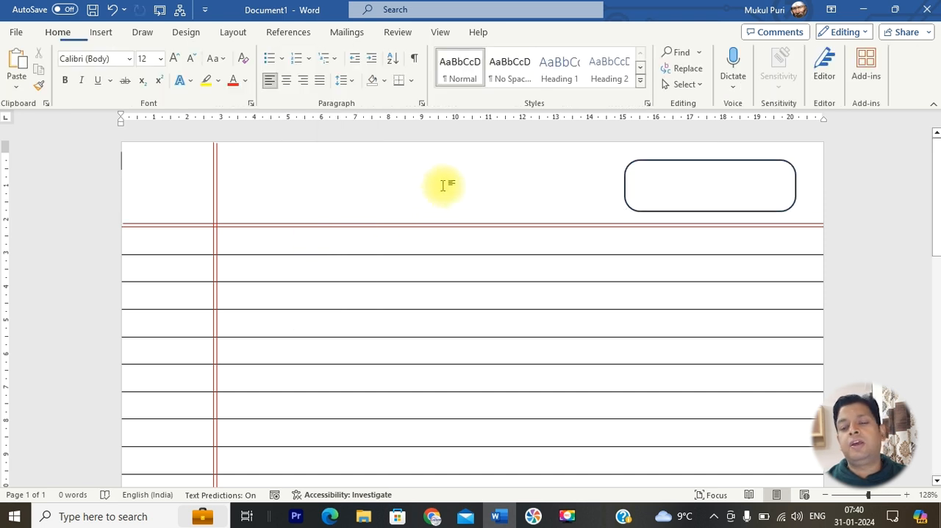
left_click(701, 160)
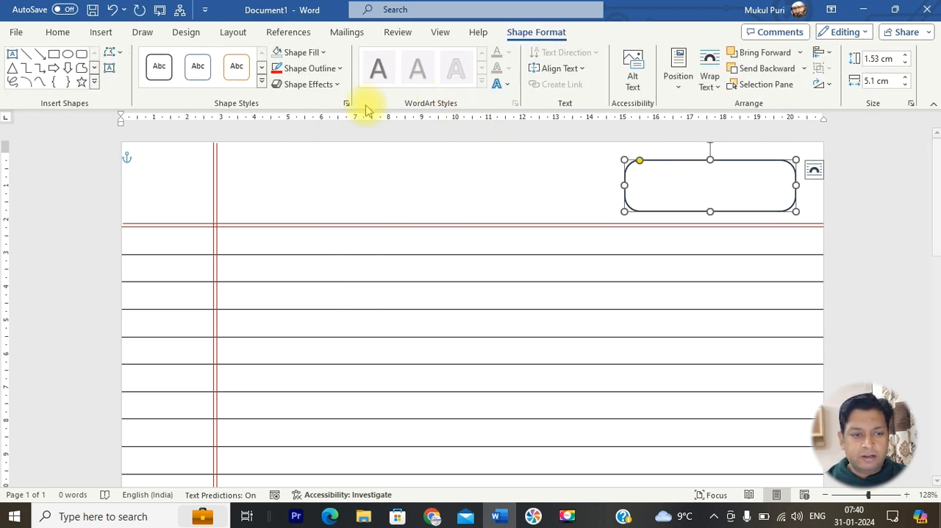
left_click(336, 69)
left_click(276, 228)
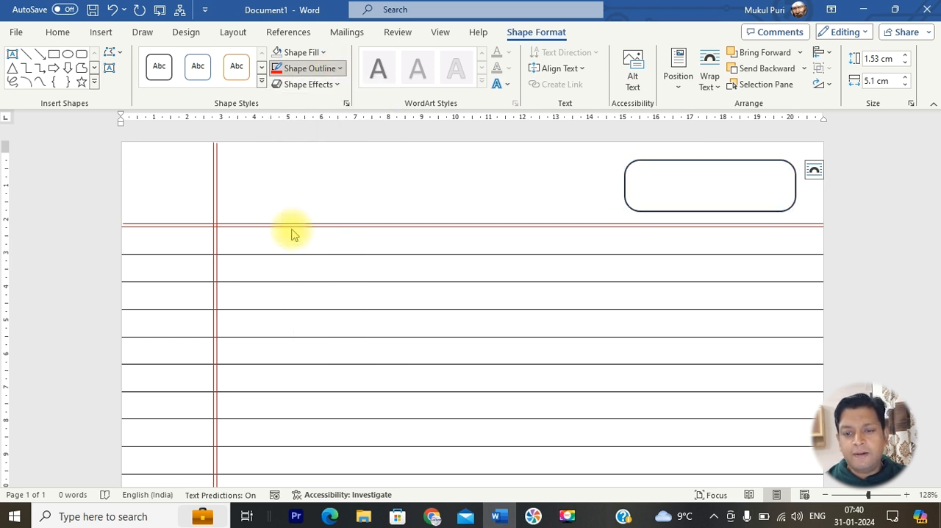
left_click(663, 161)
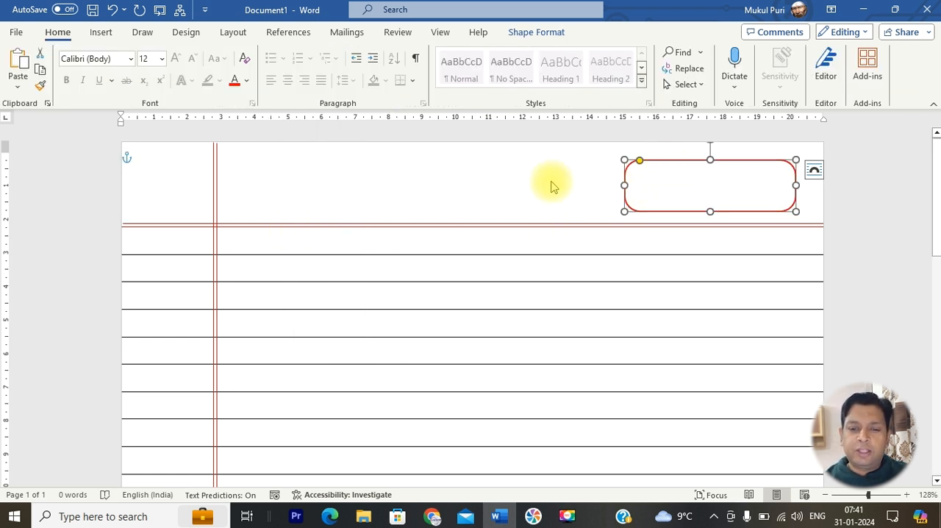
Add the left-aligned text "Date :" and "Page No." on two lines inside the header rectangle
left_click(552, 183)
left_click(668, 160)
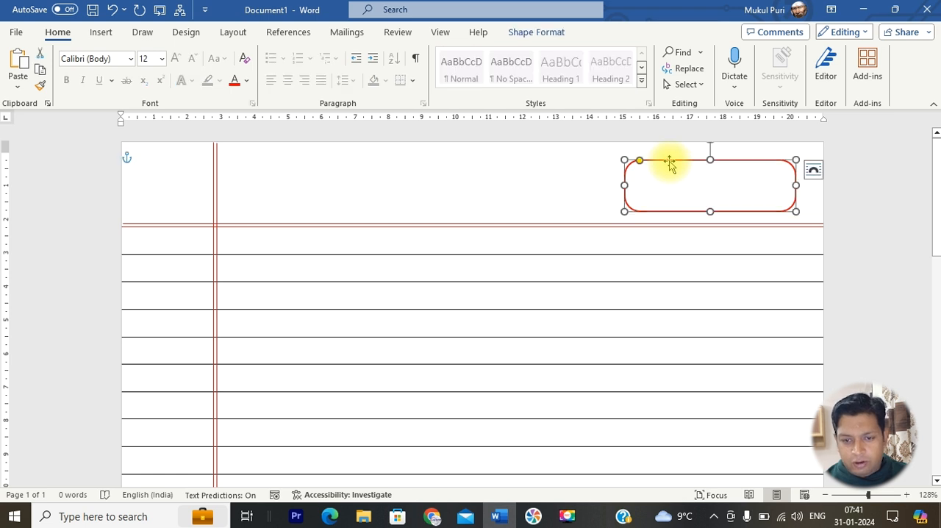
left_click(571, 191)
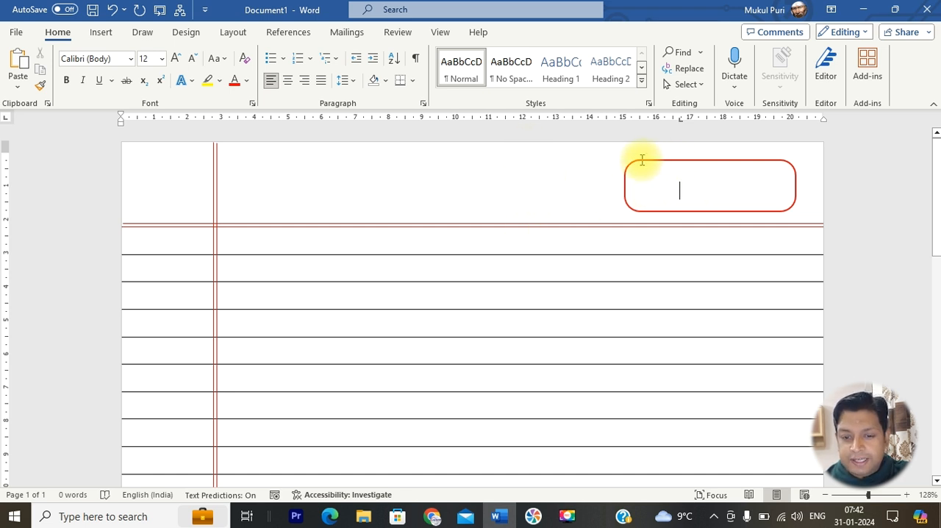
left_click(683, 162)
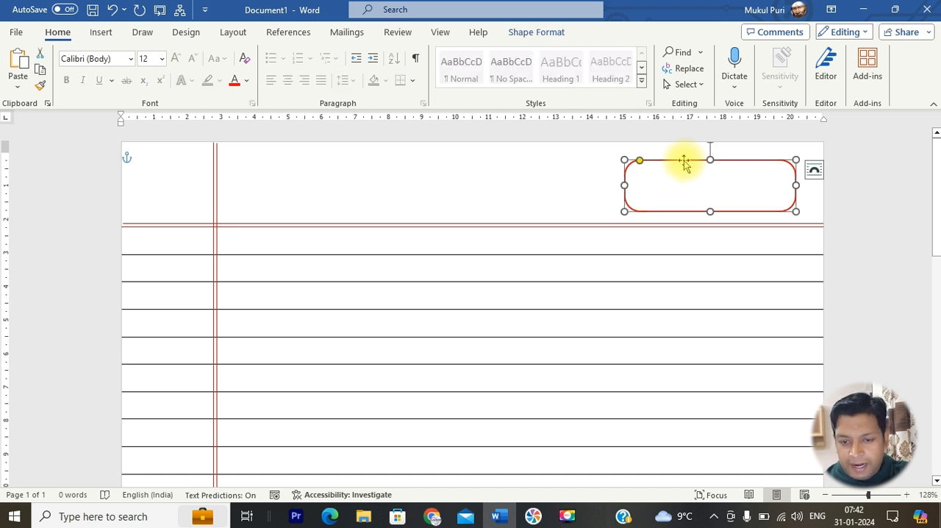
right_click(684, 163)
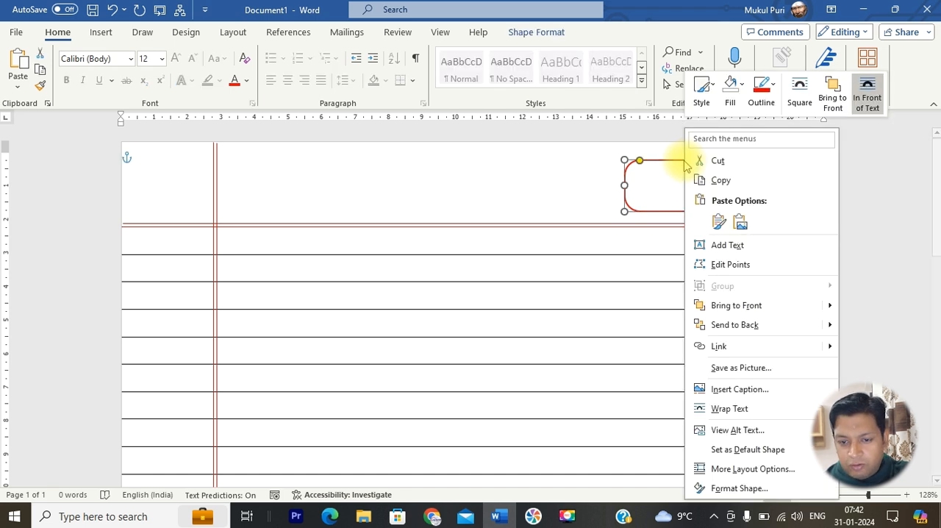
left_click(724, 245)
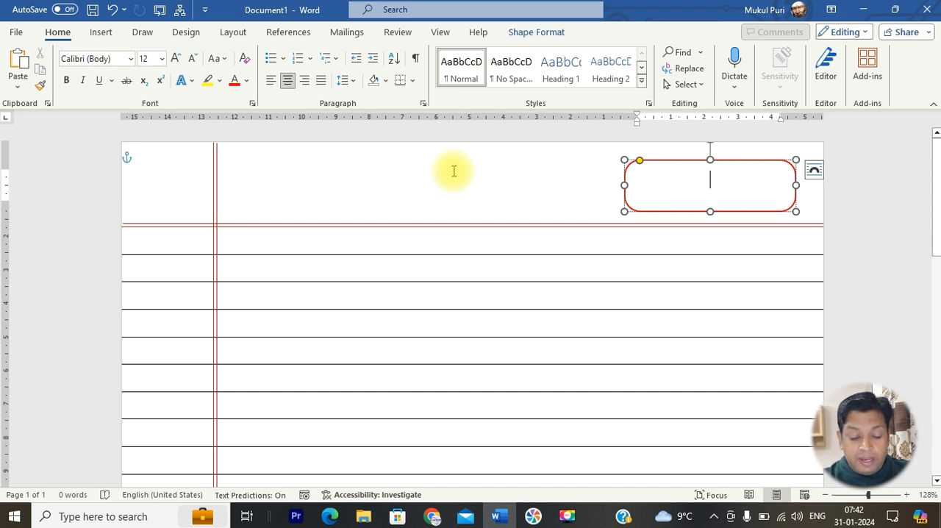
type("Date")
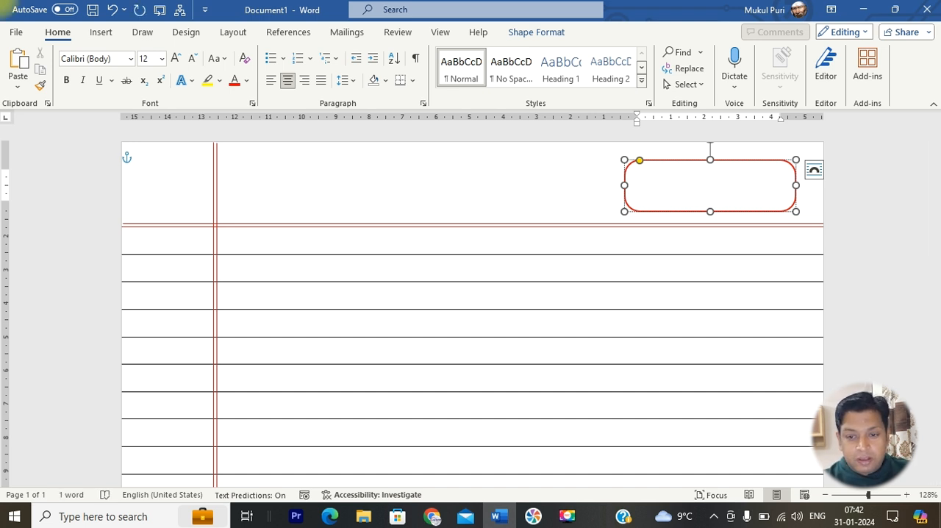
key("ctrl+l")
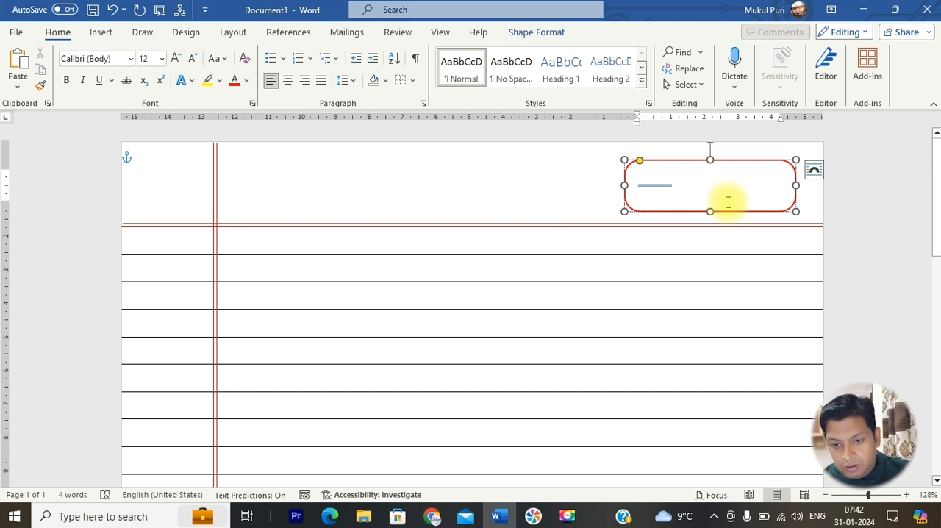
Colour the header rectangle's text red and extend the rectangle downward to about 1.9 cm high
left_click_drag(710, 203, 616, 167)
left_click(232, 80)
mouse_move(710, 211)
left_mouse_down()
mouse_move(714, 225)
mouse_move(640, 185)
mouse_move(699, 203)
left_mouse_up()
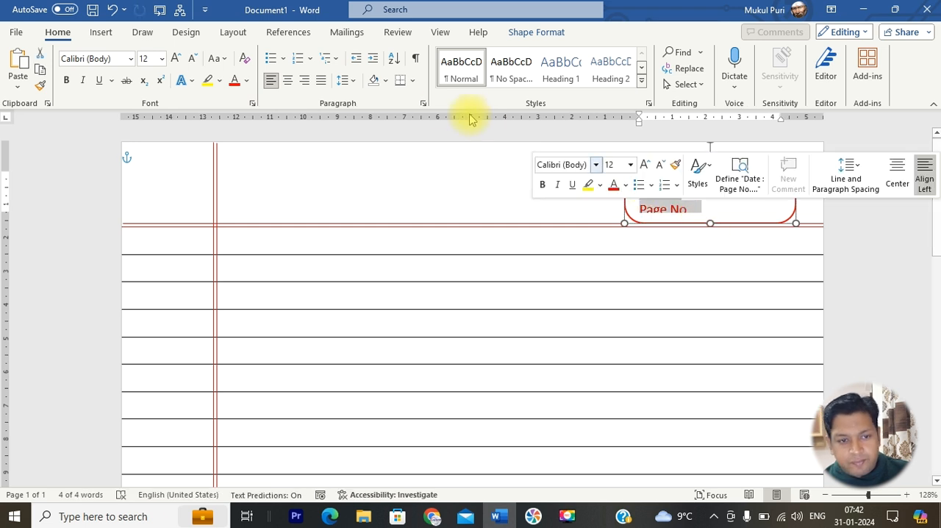
Remove the space after the rectangle's paragraphs and make the Date and Page No. text bold
left_click(357, 83)
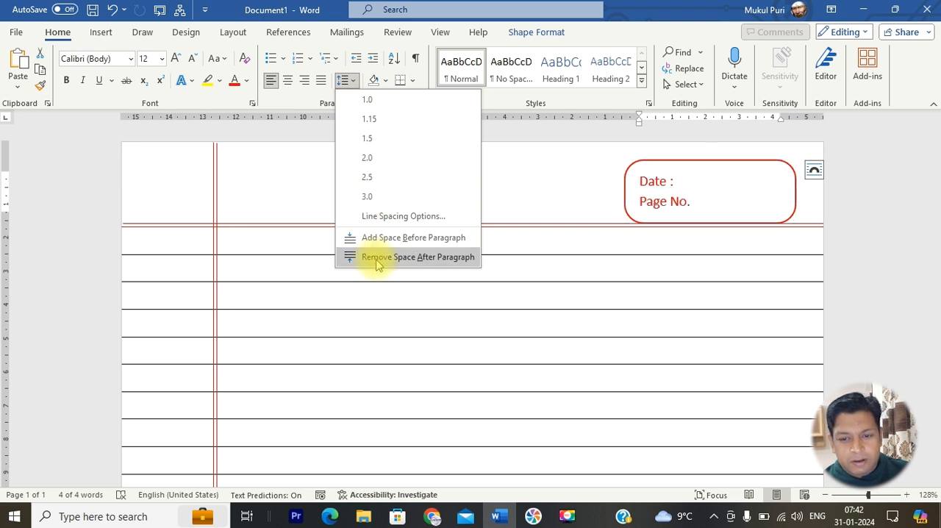
left_click(349, 257)
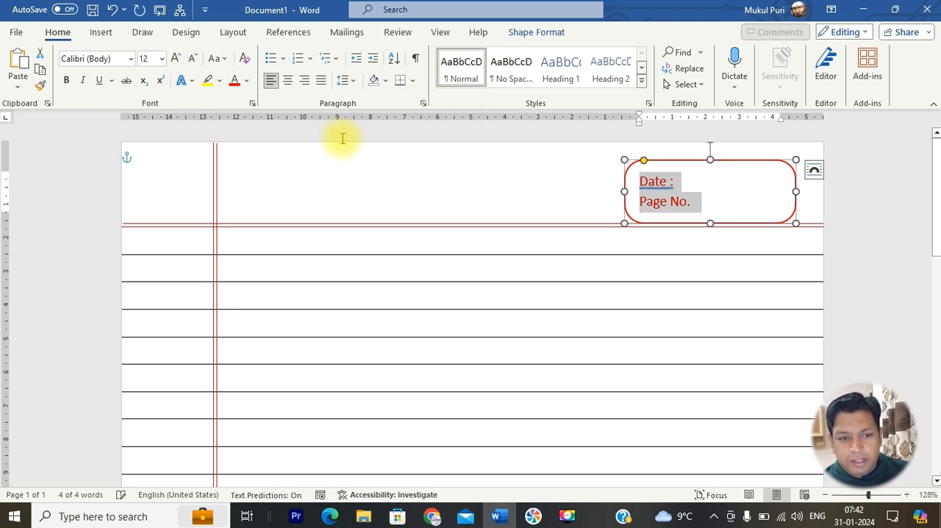
left_click(247, 81)
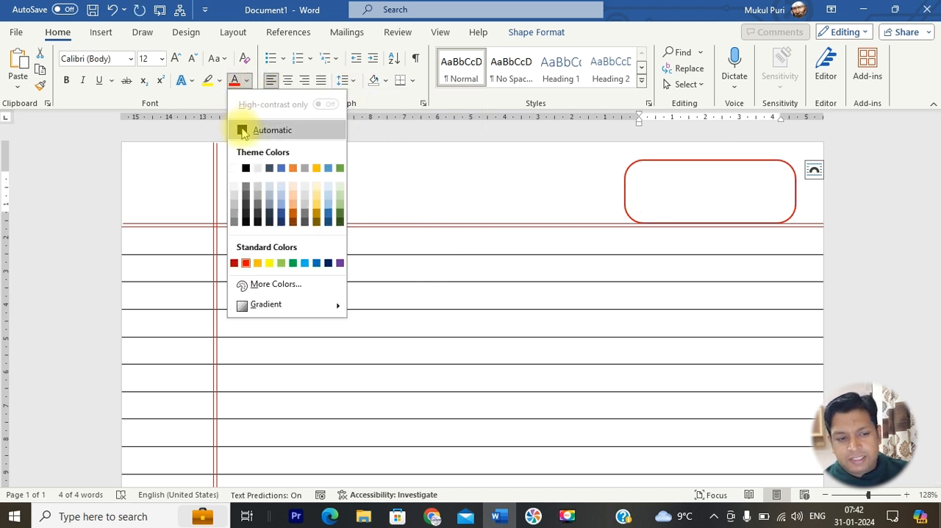
left_click(487, 179)
left_click(66, 80)
left_click(403, 153)
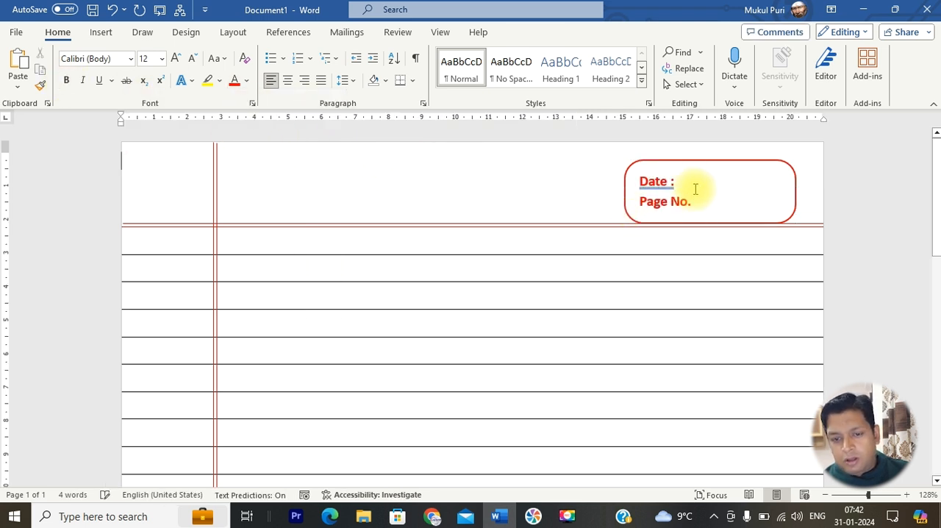
Replace the colon after Date with a dotted fill-in line and add a matching dotted line after Page No
left_click(682, 181)
key("BackSpace")
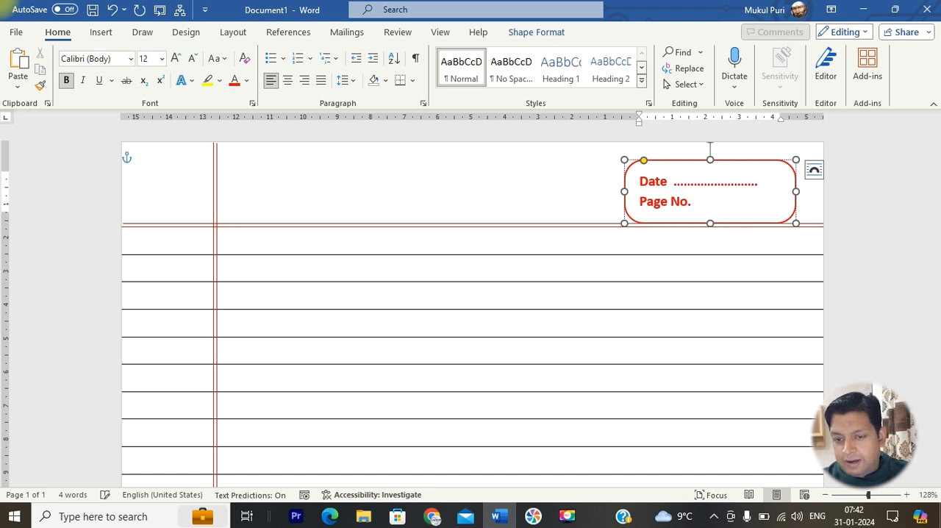
type("........")
key("BackSpace")
key("BackSpace")
key("BackSpace")
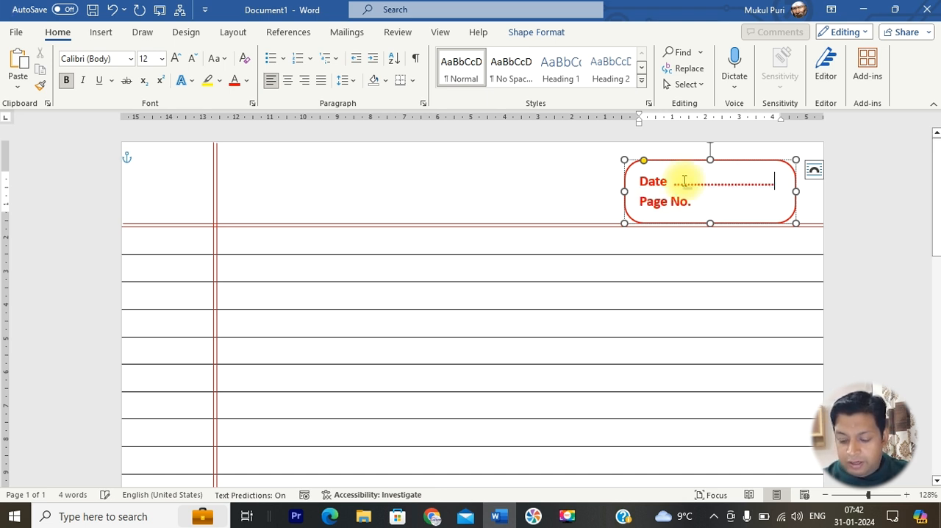
key("Down")
key("BackSpace")
type(".............................")
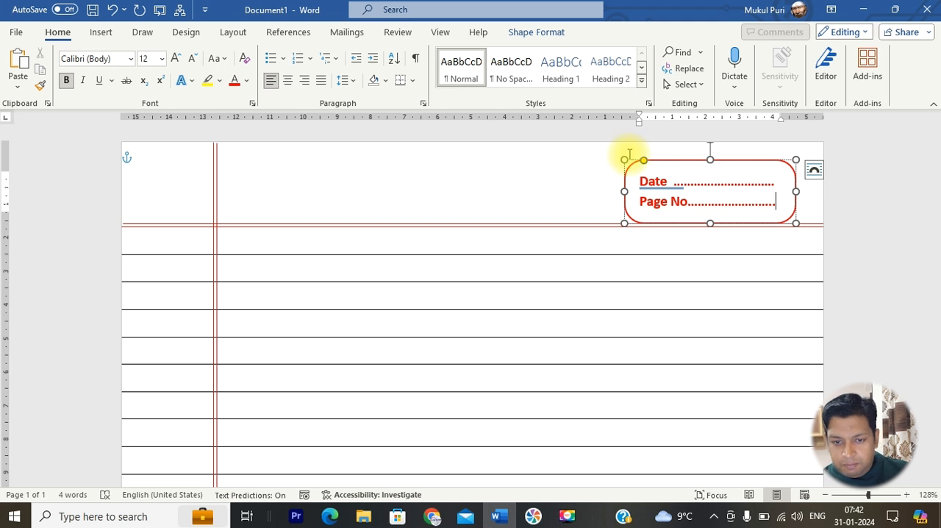
Move the Date and Page No. rectangle up by about 0.2 cm and check the page in the print preview
left_click(567, 173)
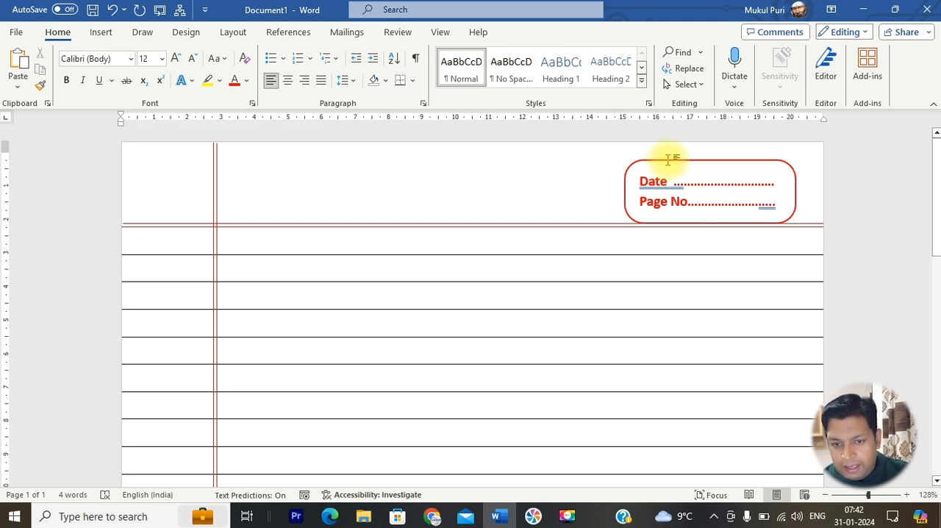
left_click_drag(667, 160, 667, 154)
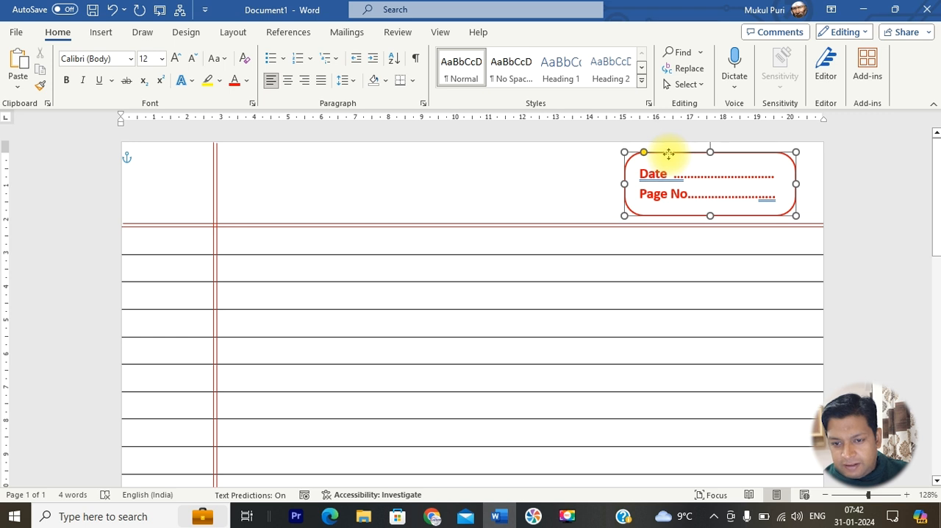
left_click(665, 263)
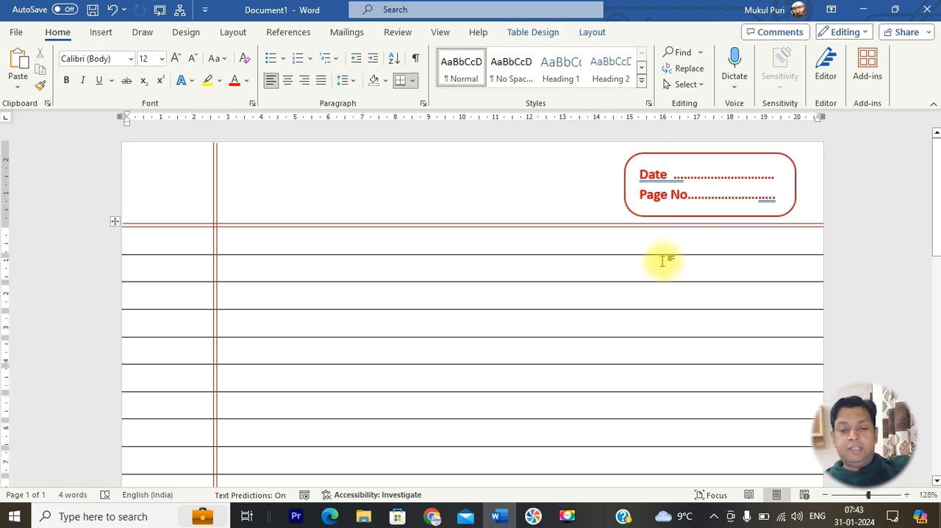
key("ctrl+p")
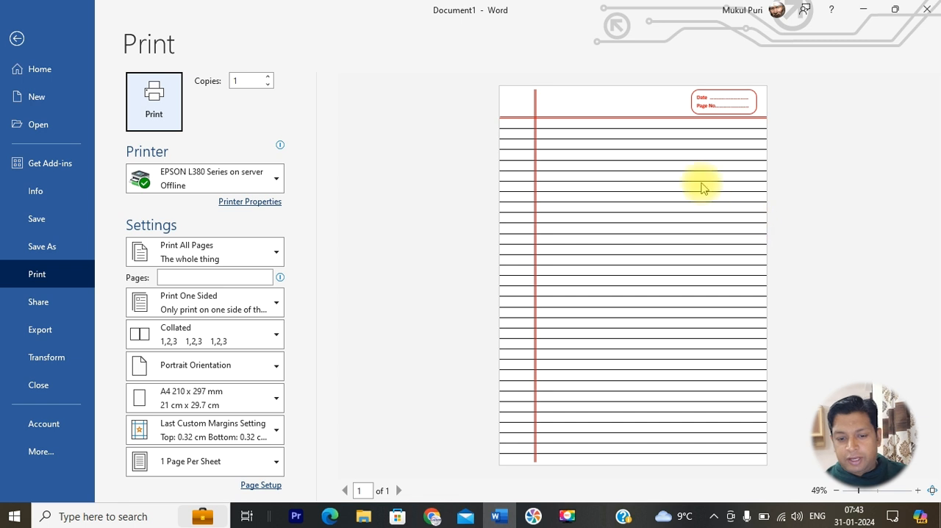
left_click(17, 39)
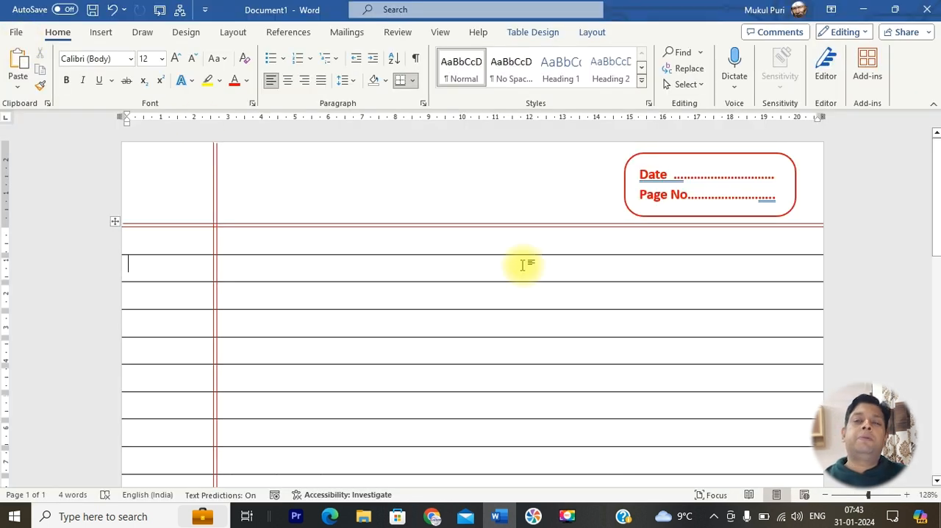